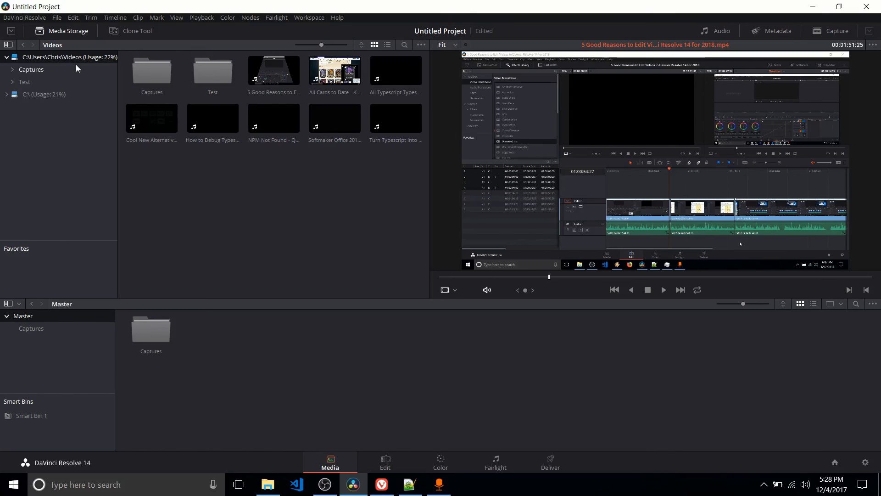
# View the contents of the C: drive and the Captures folder in media storage
pyautogui.click(26, 96)
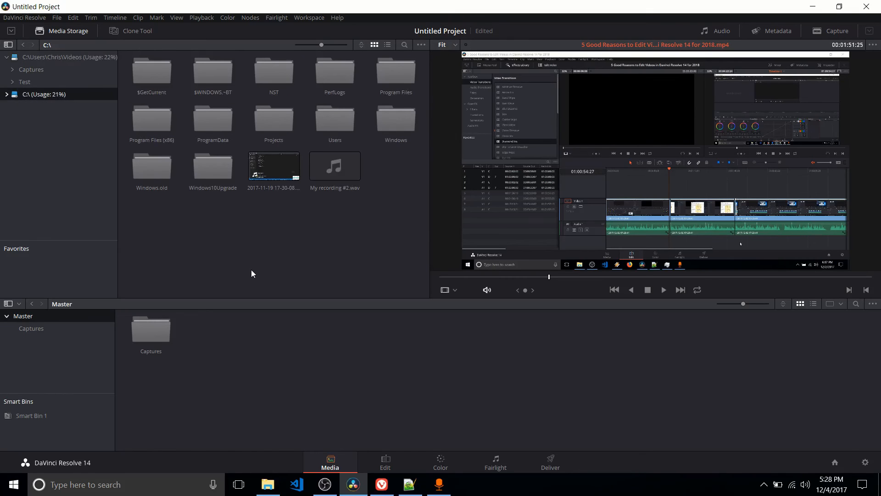
pyautogui.click(110, 68)
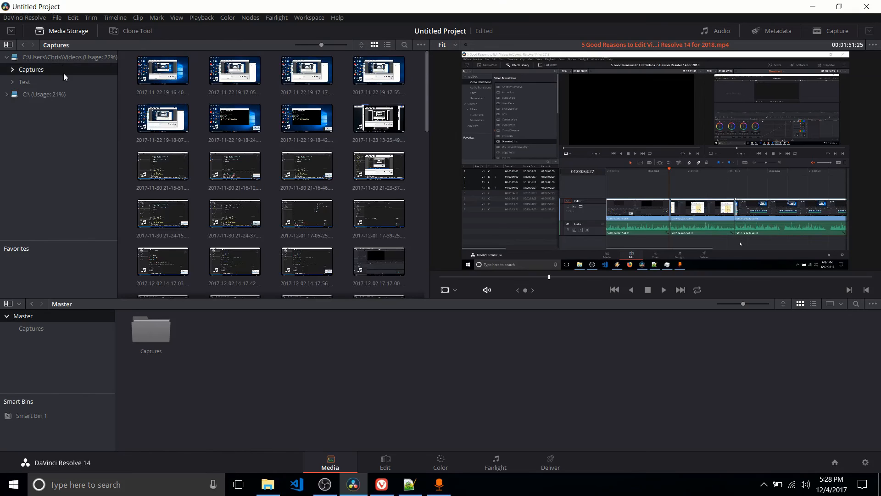
# Check the media pool on the Edit page and return to the Media page
pyautogui.click(388, 460)
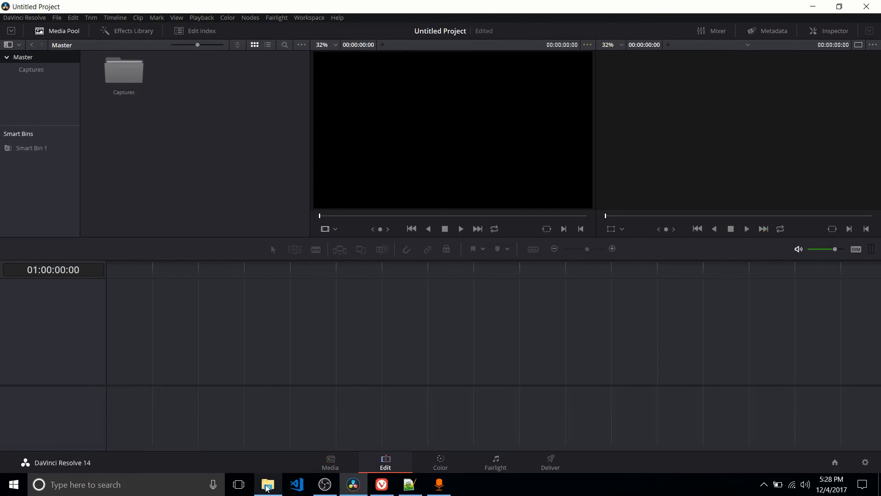
pyautogui.moveTo(268, 484)
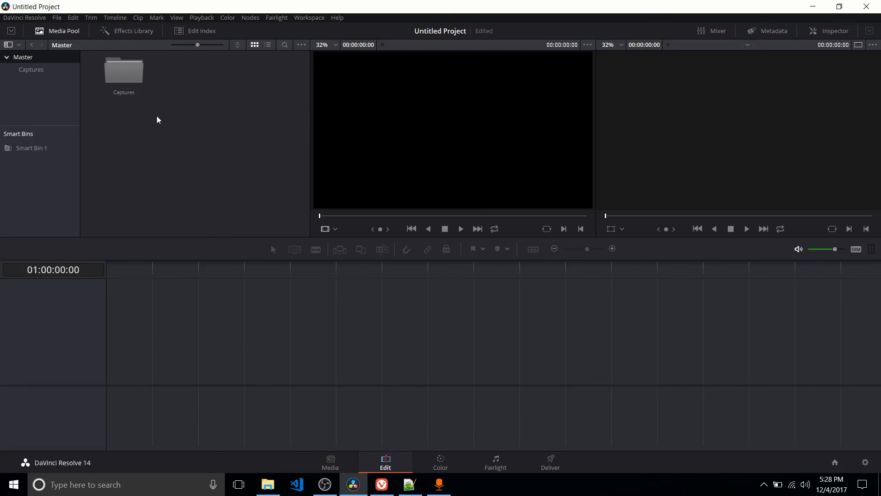
pyautogui.click(328, 467)
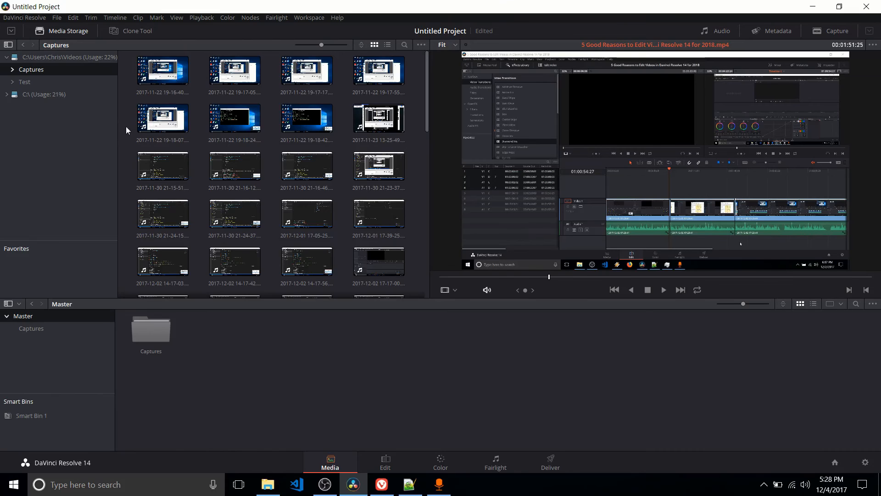
# Open the Captures folder from the Videos location and look through its clip thumbnails
pyautogui.click(59, 59)
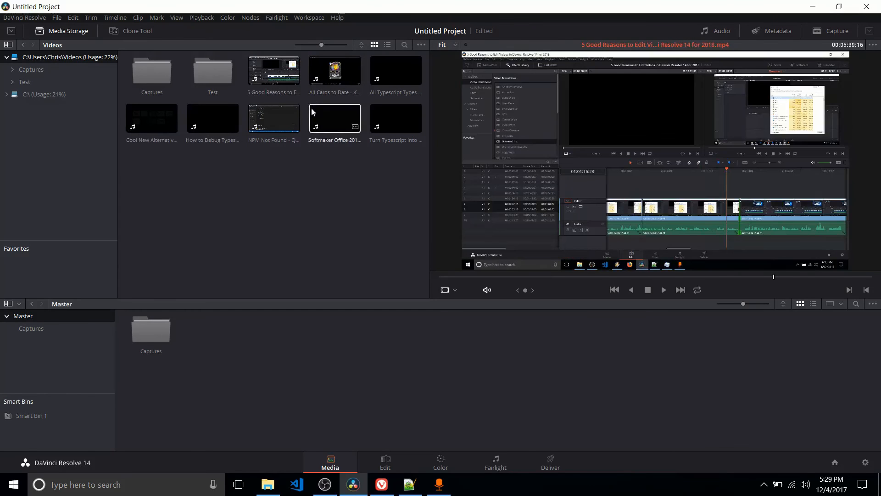
pyautogui.doubleClick(156, 75)
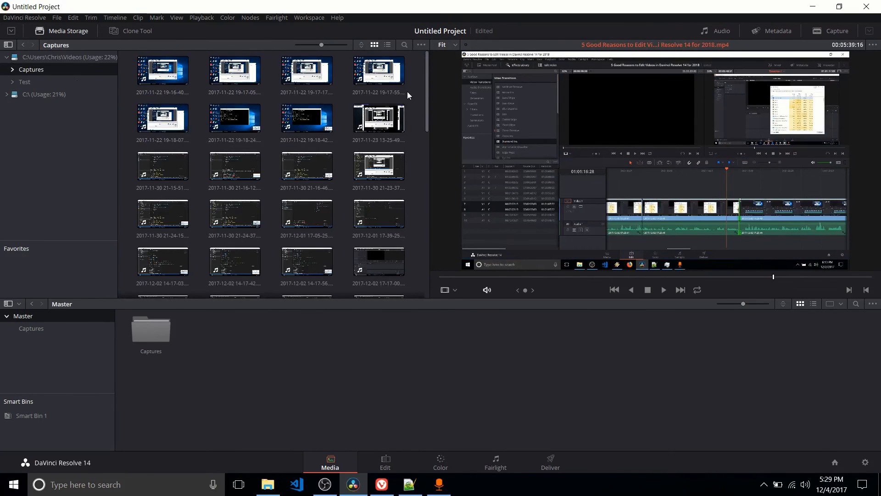
pyautogui.scroll(-5, 414, 103)
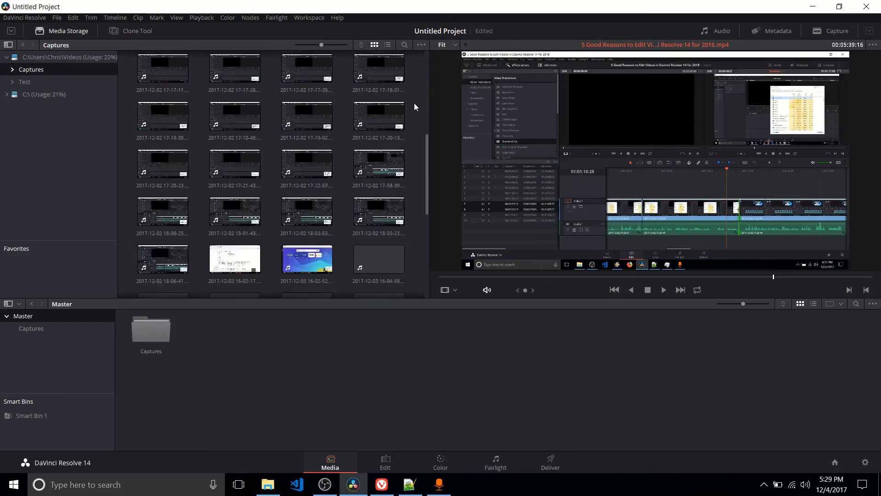
pyautogui.scroll(5, 421, 150)
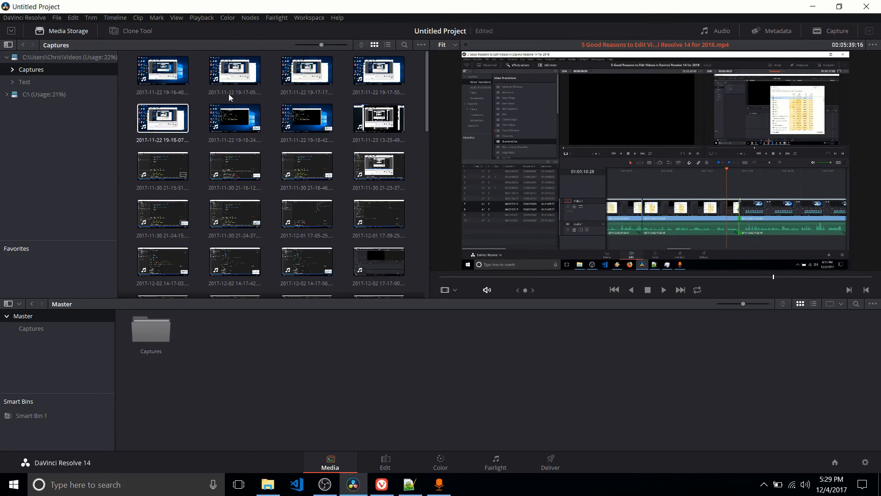
pyautogui.scroll(-3, 340, 137)
pyautogui.scroll(3, 340, 140)
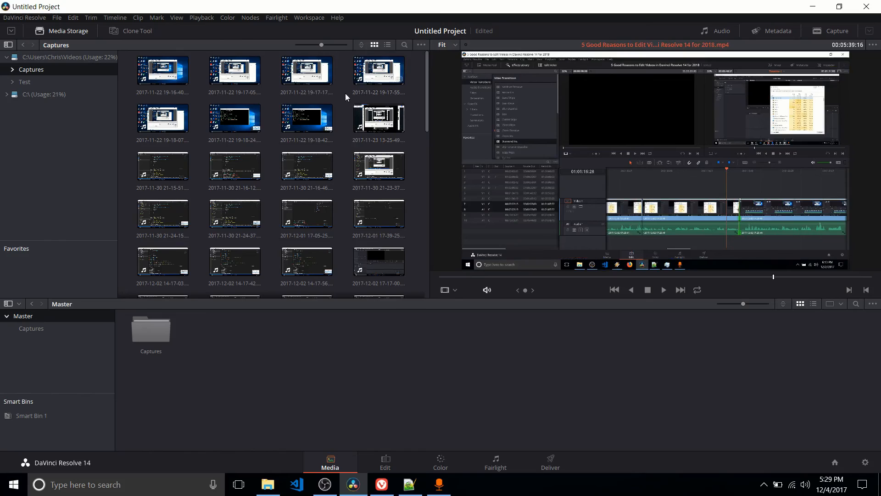
# Show the Captures clips as a list, narrow the folder tree, and examine the metadata columns such as FPS and date created
pyautogui.click(388, 45)
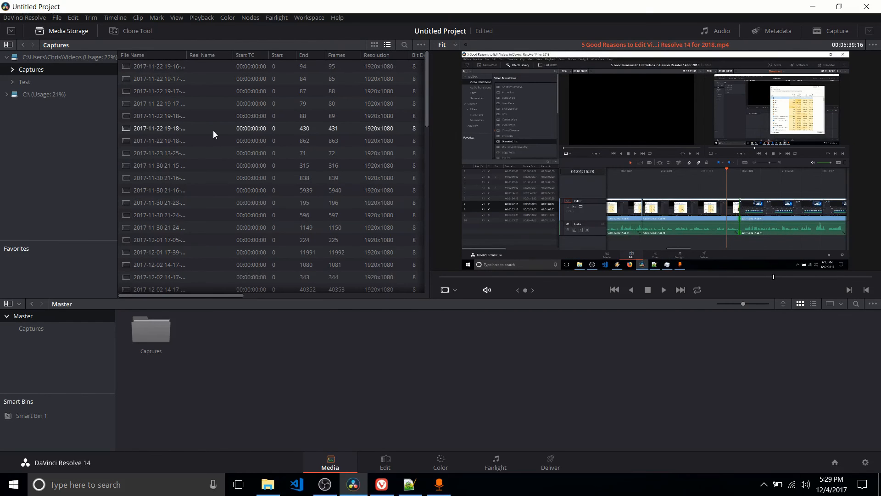
pyautogui.moveTo(118, 92); pyautogui.dragTo(91, 93)
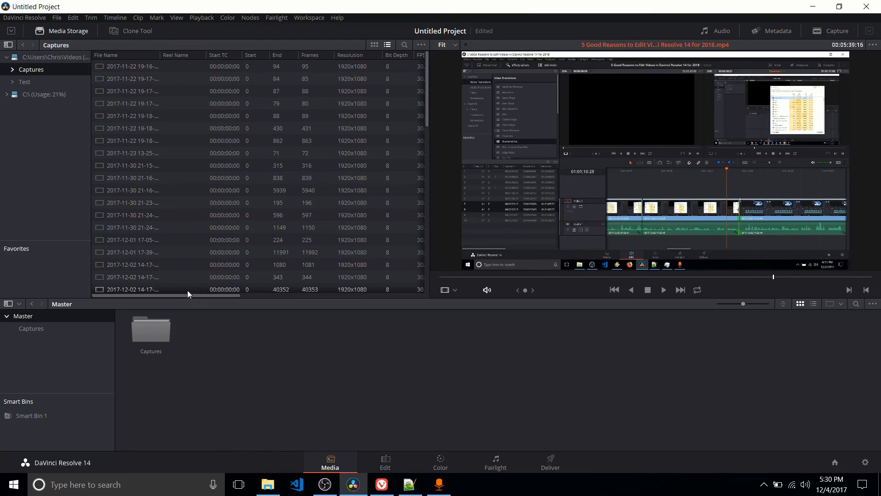
pyautogui.moveTo(189, 294); pyautogui.dragTo(291, 294)
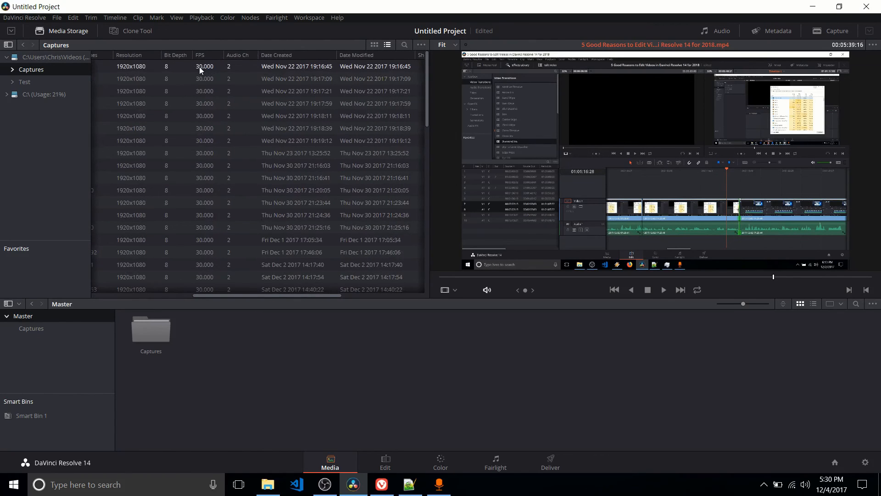
pyautogui.moveTo(332, 291); pyautogui.dragTo(174, 294)
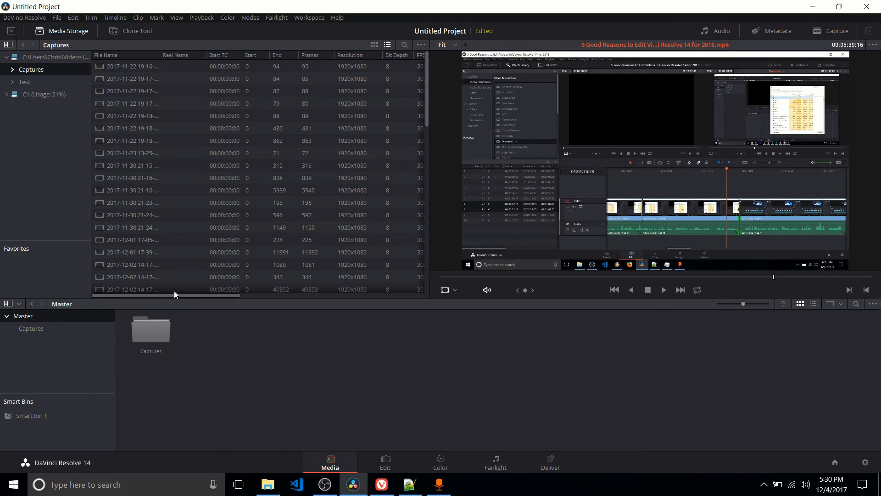
# Return the Captures clips to thumbnail view and look through them
pyautogui.click(375, 45)
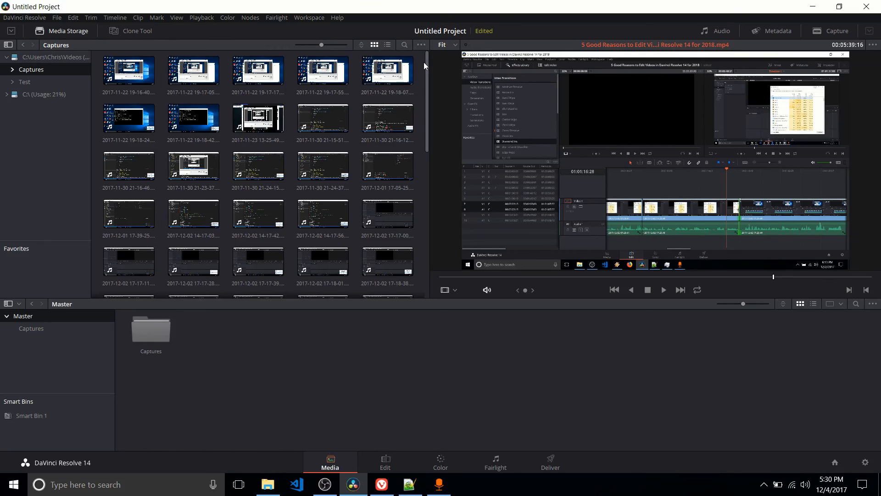
pyautogui.scroll(-6, 410, 75)
pyautogui.scroll(6, 408, 193)
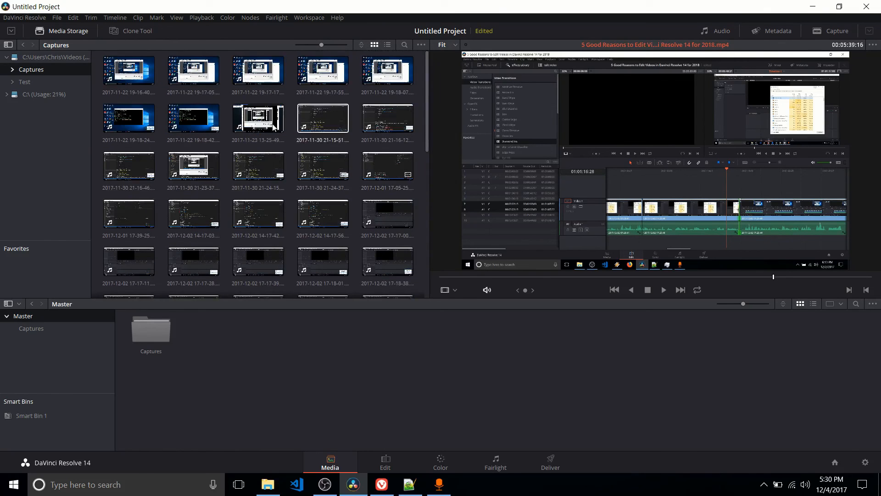
pyautogui.click(340, 115)
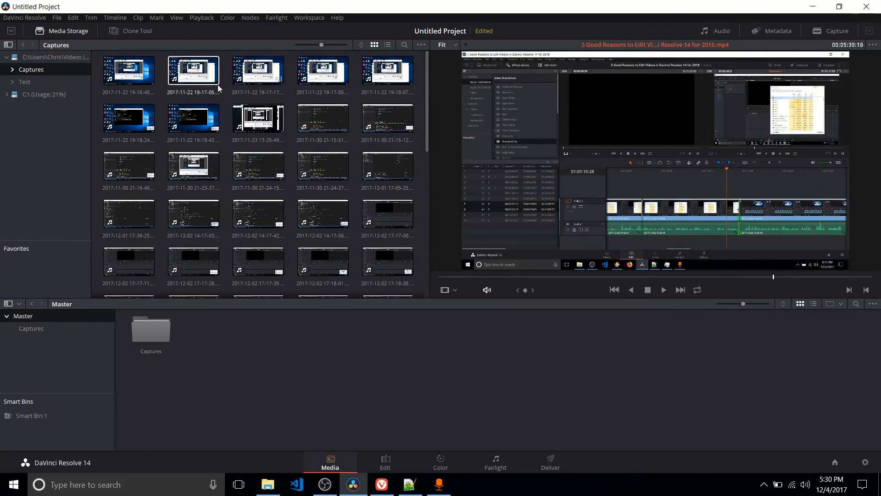
# Search the Captures clips by name for 2017-11-30, and clear the search
pyautogui.click(405, 45)
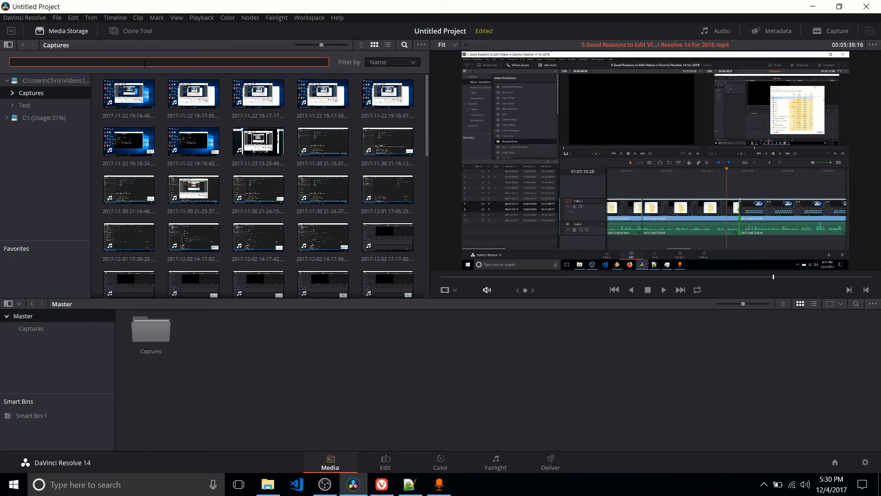
pyautogui.write('2017-11')
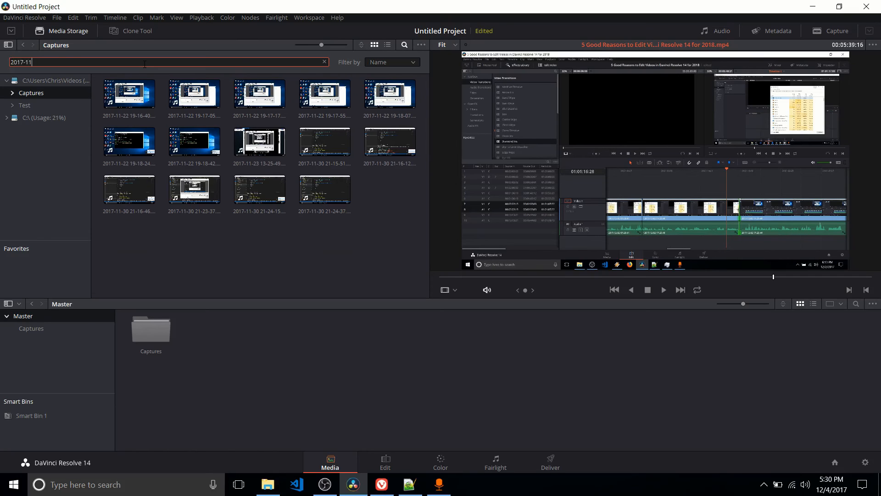
pyautogui.write('-30')
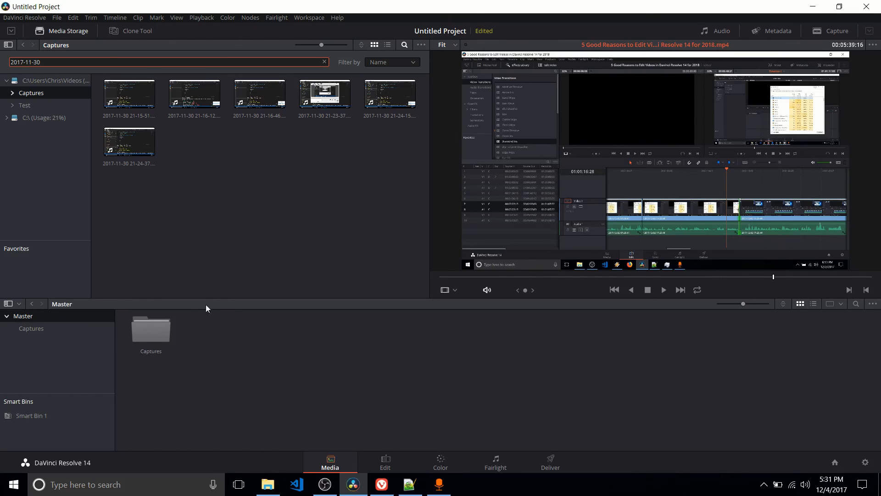
pyautogui.click(324, 61)
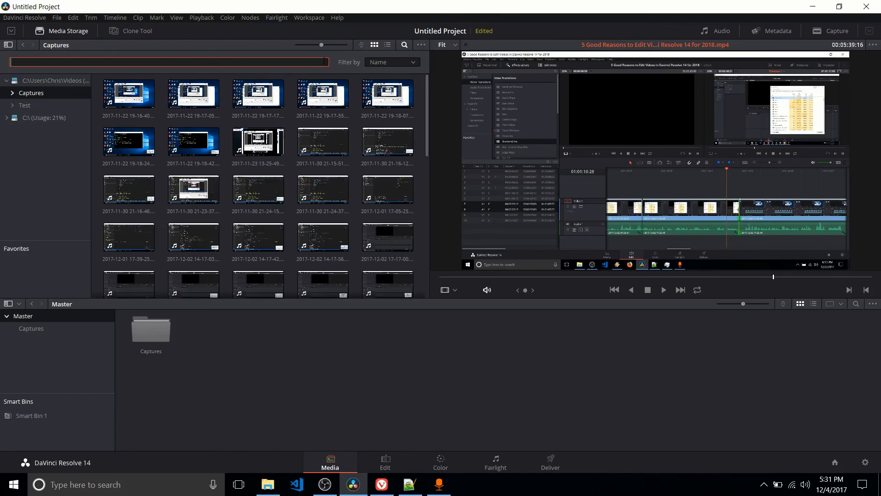
# Compare the media pool on the Edit page with the one on the Media page
pyautogui.click(385, 464)
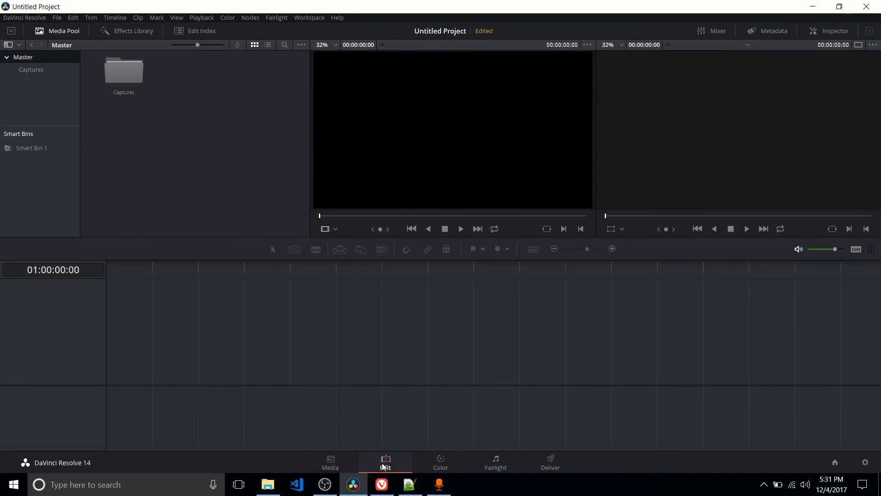
pyautogui.click(337, 462)
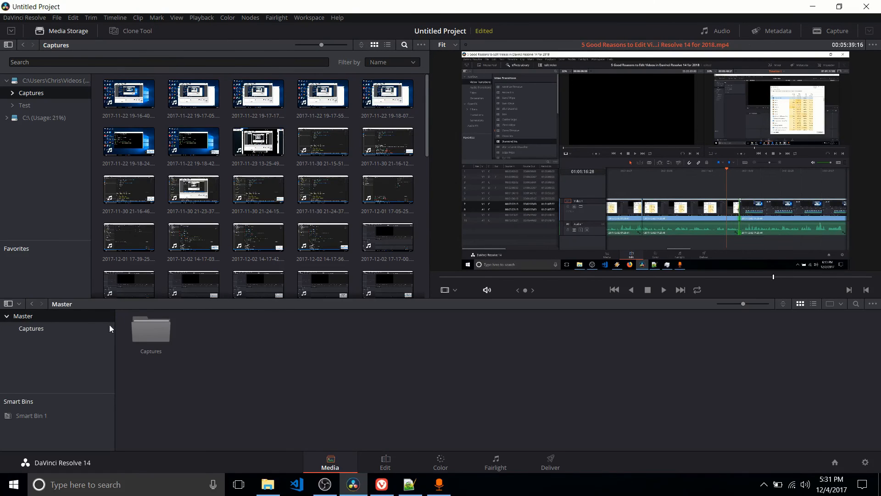
pyautogui.click(395, 468)
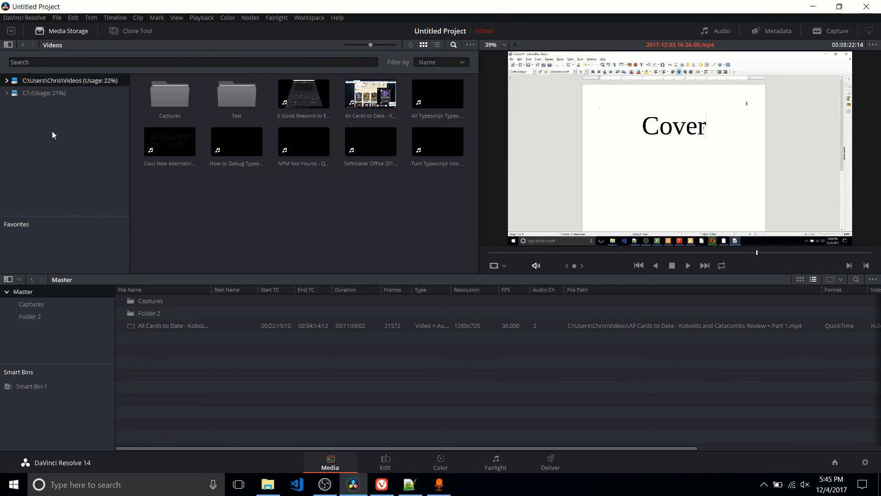
# Add the Desktop folder as a new location in media storage
pyautogui.rightClick(37, 110)
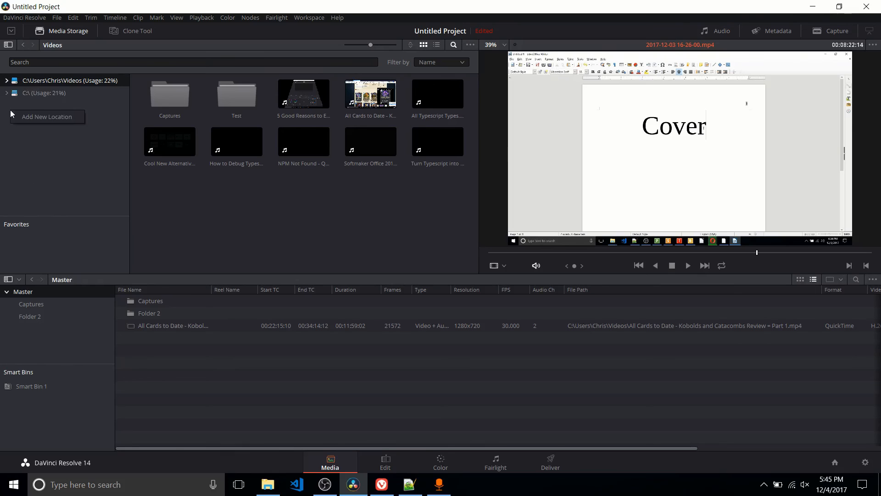
pyautogui.click(53, 117)
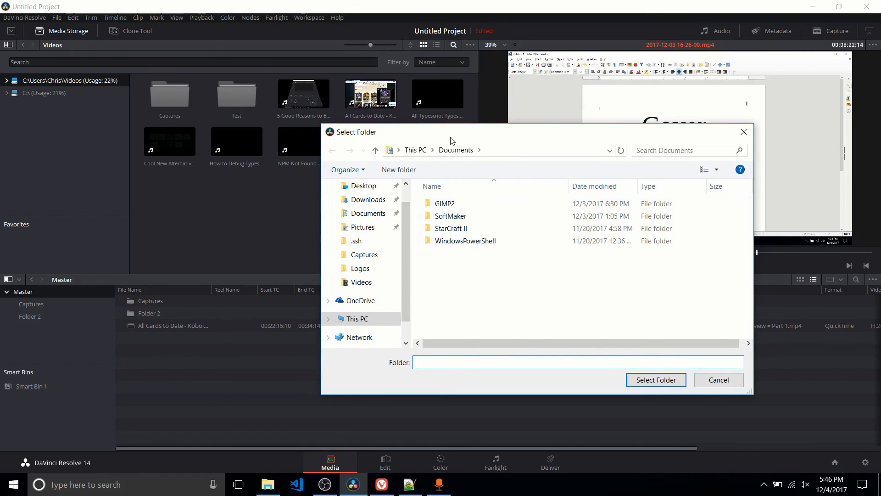
pyautogui.moveTo(450, 142); pyautogui.dragTo(439, 157)
pyautogui.click(371, 205)
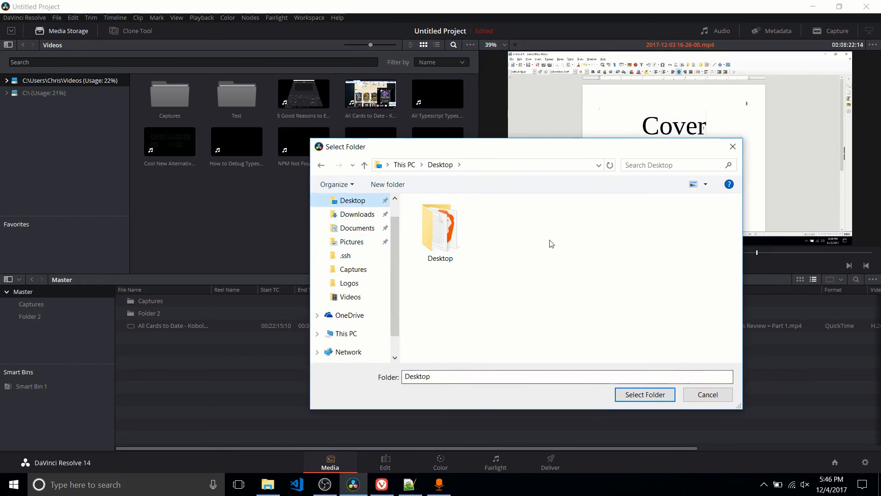
pyautogui.click(648, 394)
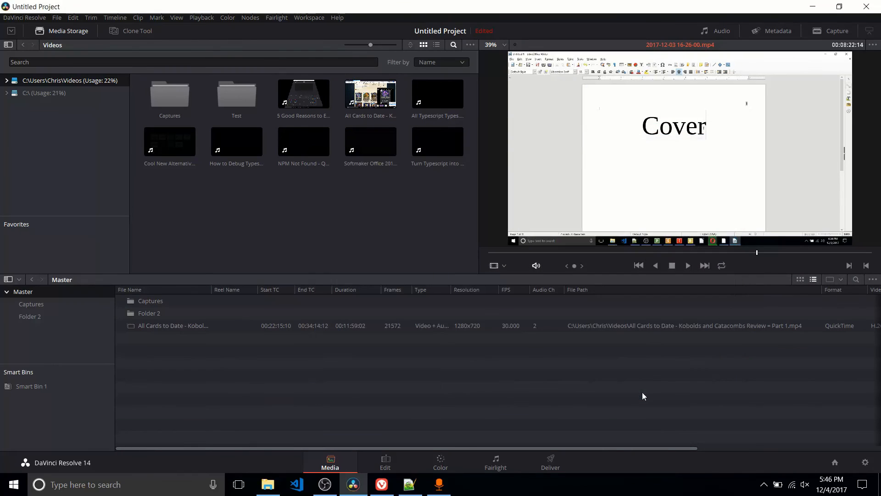
# Open the new Desktop location and try selecting a group of its files, clearing the selection again
pyautogui.click(81, 105)
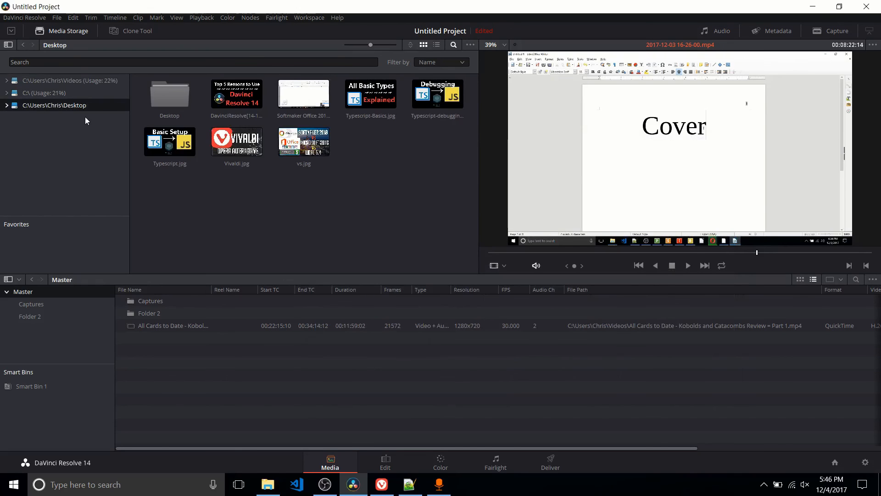
pyautogui.moveTo(456, 98); pyautogui.dragTo(246, 157)
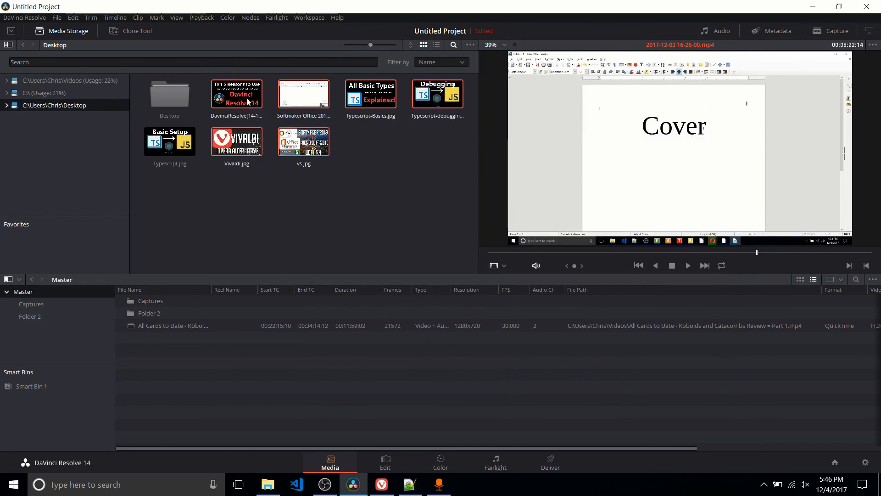
pyautogui.click(290, 188)
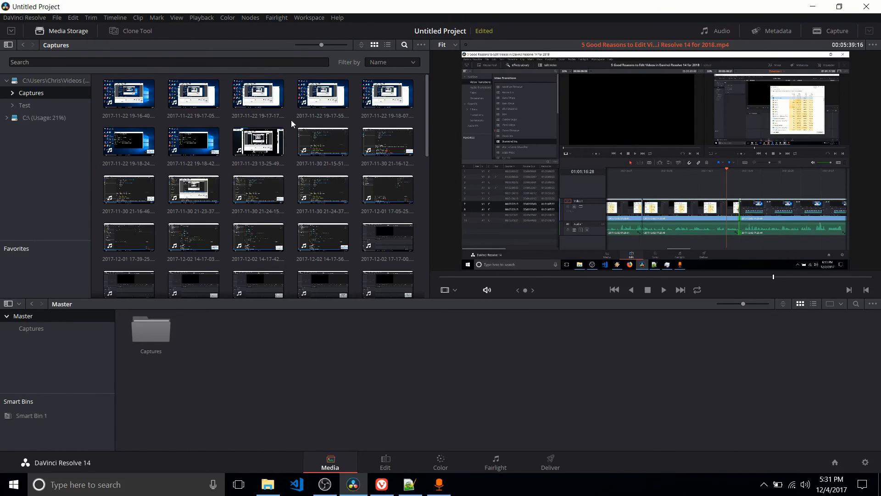
pyautogui.click(202, 97)
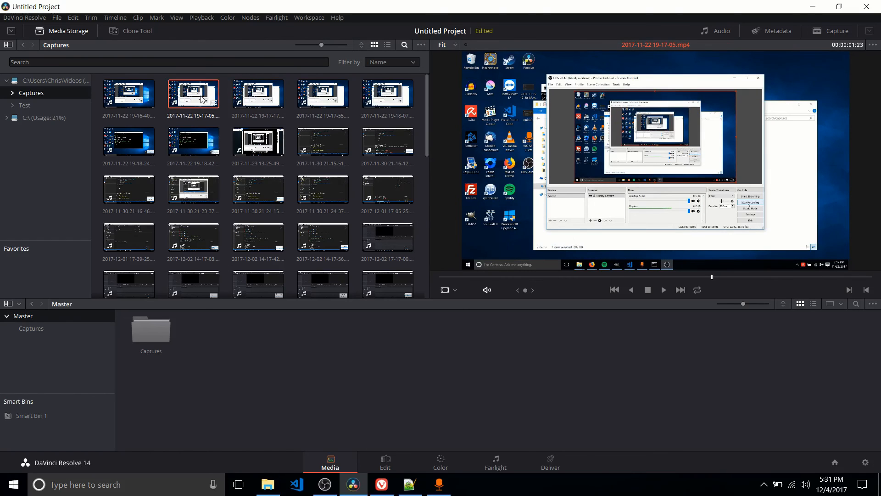
pyautogui.moveTo(202, 97); pyautogui.dragTo(253, 401)
pyautogui.click(390, 462)
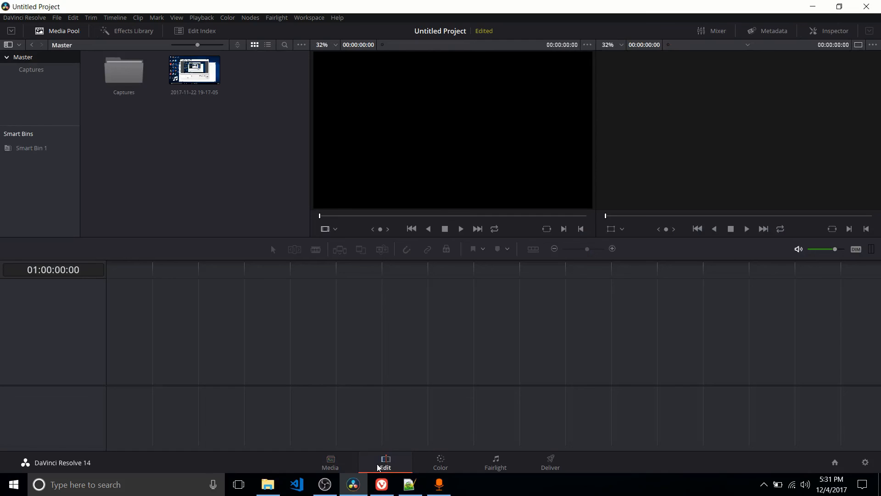
pyautogui.click(326, 460)
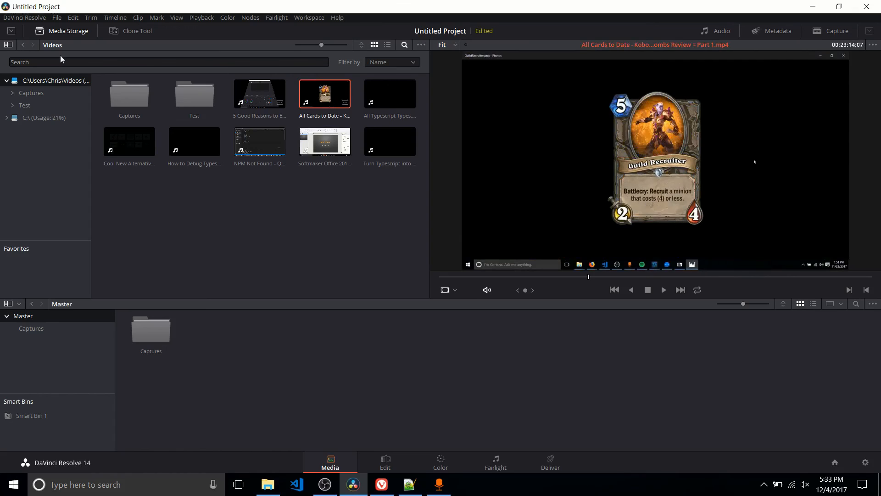
# Move the preview playhead of the All Cards to Date clip to 00:22:15:10
pyautogui.moveTo(576, 278)
pyautogui.mouseDown()
pyautogui.moveTo(594, 279)
pyautogui.moveTo(583, 277)
pyautogui.mouseUp()
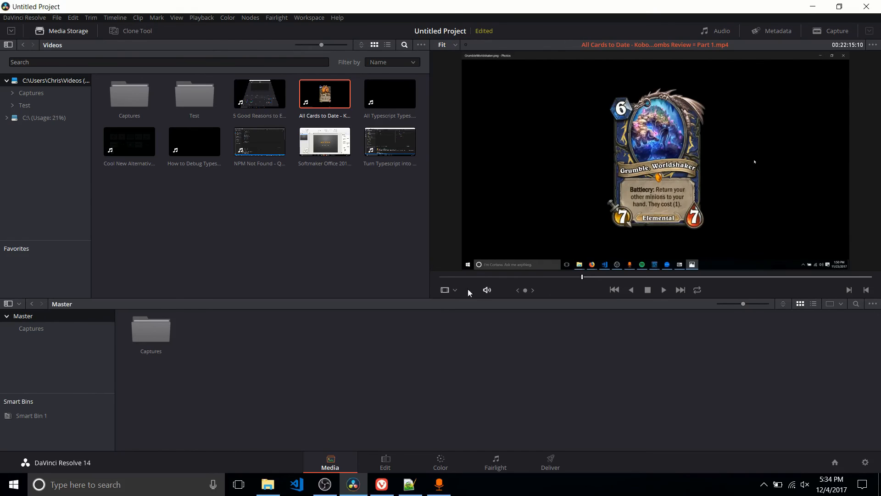
# Mark a range of the All Cards to Date clip starting at 00:22:15:10 and add it to the Master bin as a subclip
pyautogui.click(660, 277)
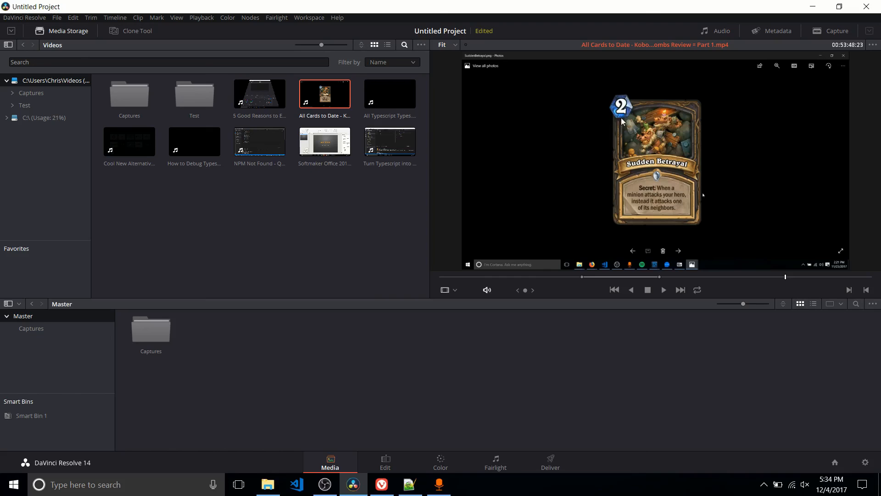
pyautogui.moveTo(623, 177); pyautogui.dragTo(222, 343)
pyautogui.moveTo(221, 338); pyautogui.dragTo(221, 338)
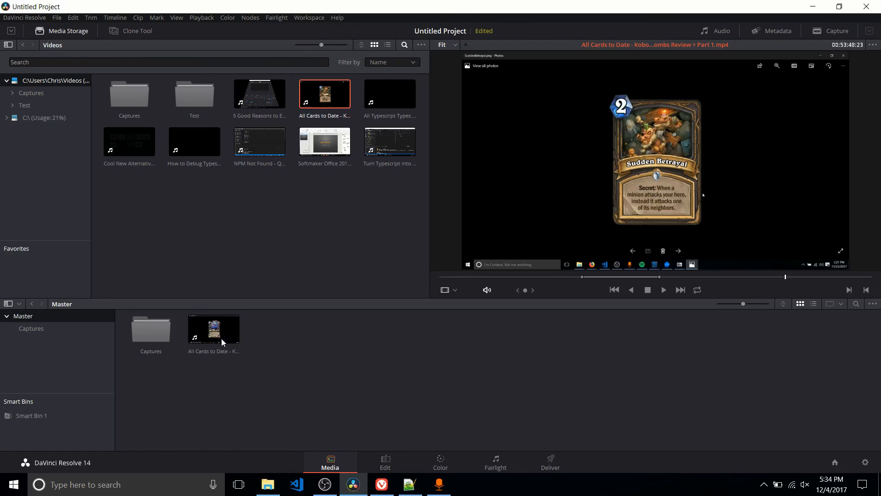
# Load the new All Cards to Date subclip from the Master bin in the viewer and scrub it to 00:23:35:12
pyautogui.click(222, 338)
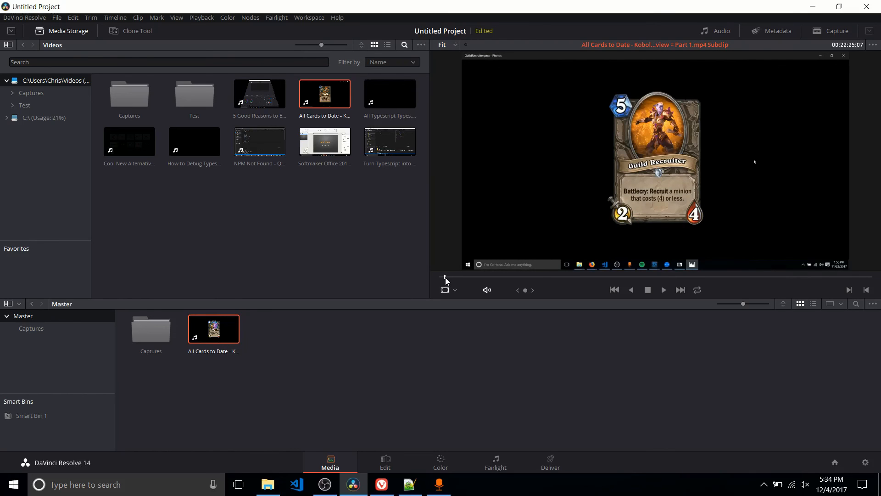
pyautogui.moveTo(445, 278); pyautogui.dragTo(487, 278)
pyautogui.click(488, 381)
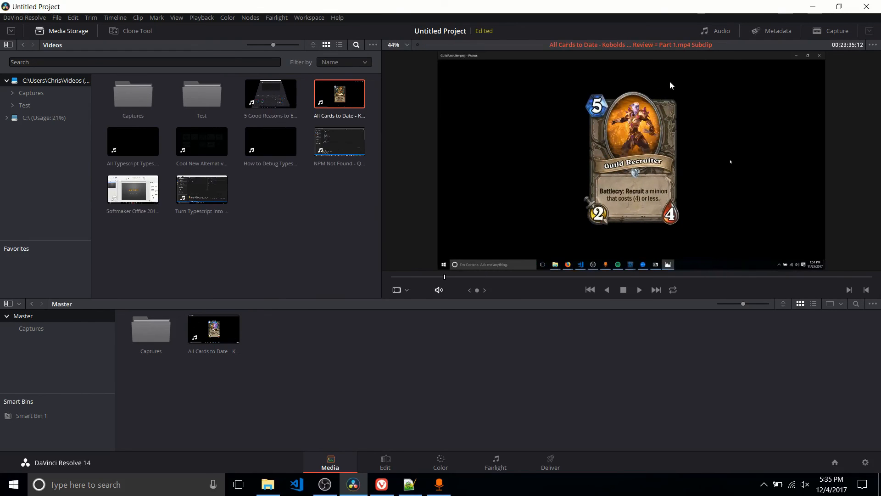
# Show the embedded audio meters and play the subclip to watch its levels, stopping at 00:23:57:27
pyautogui.click(726, 32)
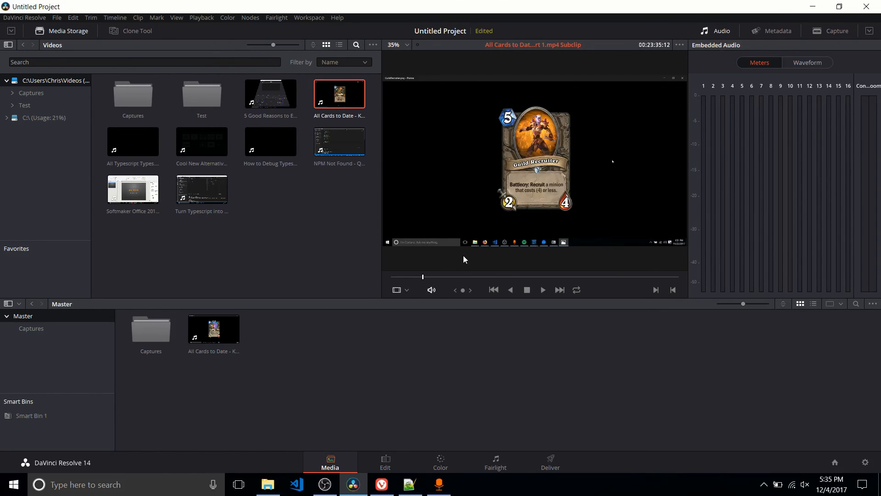
pyautogui.click(544, 291)
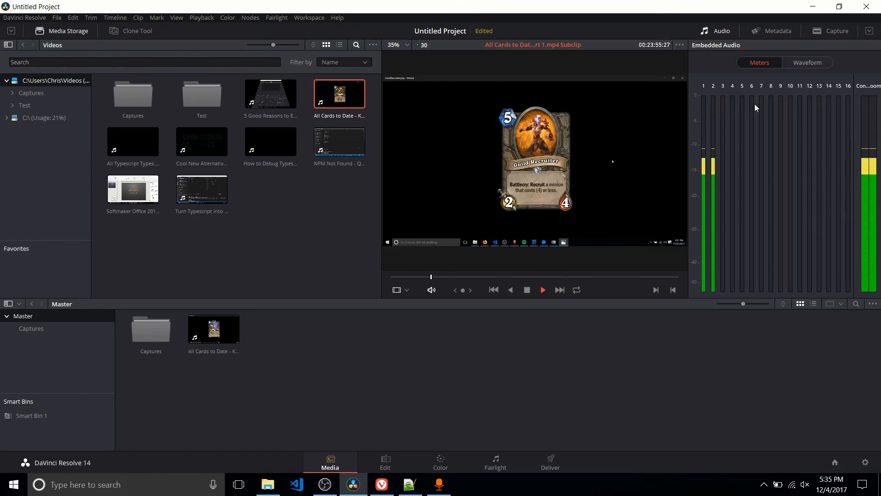
pyautogui.press('space')
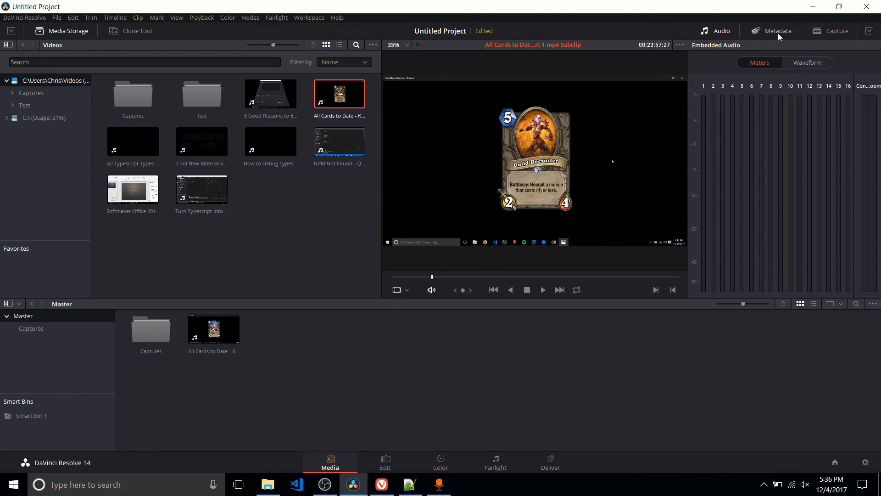
# Show the metadata of the All Cards to Date clip in media storage and switch the storage browser to list view
pyautogui.click(778, 33)
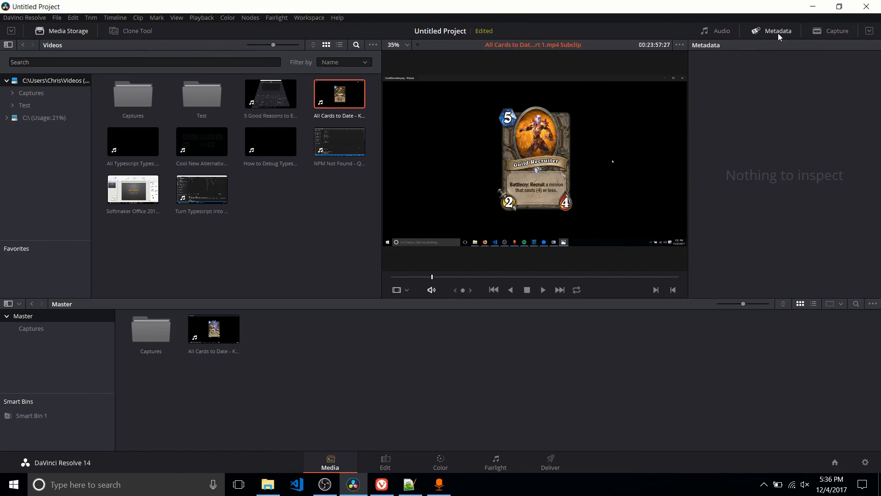
pyautogui.click(346, 95)
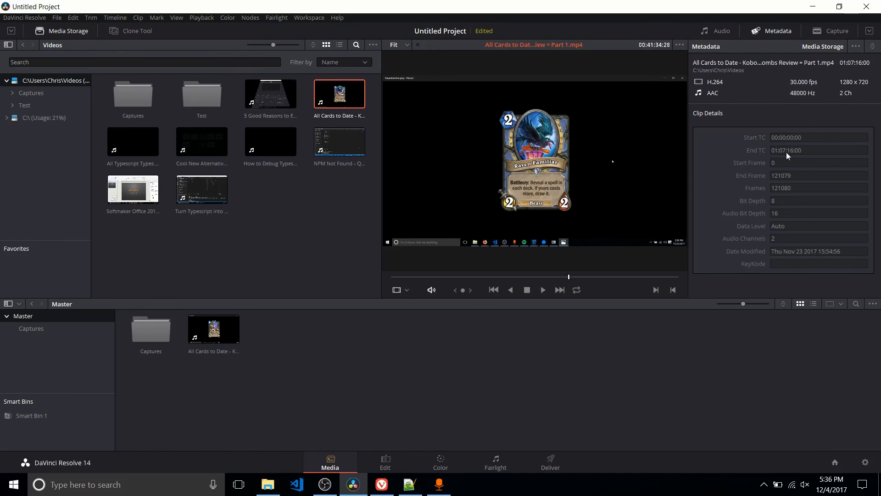
pyautogui.click(341, 43)
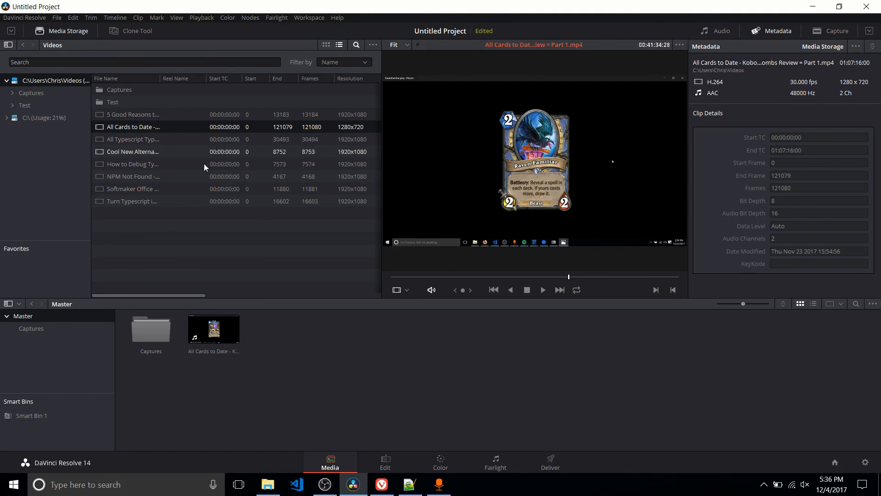
pyautogui.moveTo(199, 296); pyautogui.dragTo(178, 296)
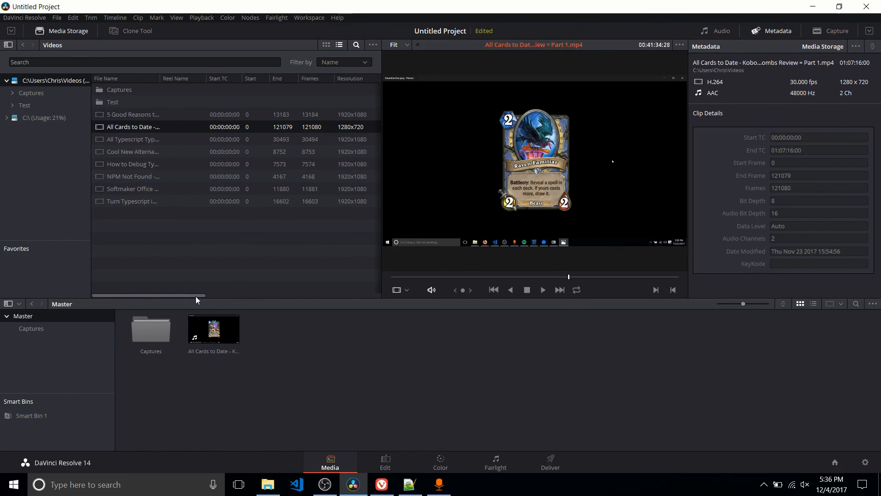
pyautogui.moveTo(196, 296); pyautogui.dragTo(395, 299)
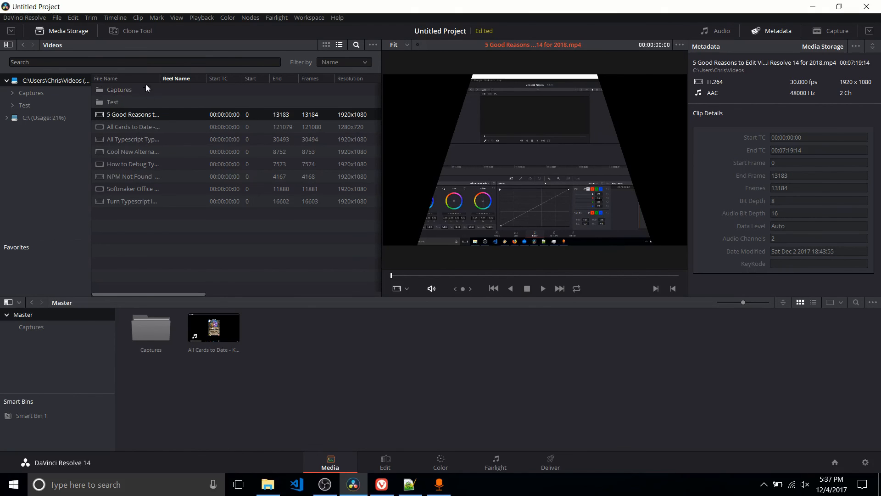
# Add the Video Codec and Audio Codec columns to the media storage list and look across the columns
pyautogui.rightClick(167, 79)
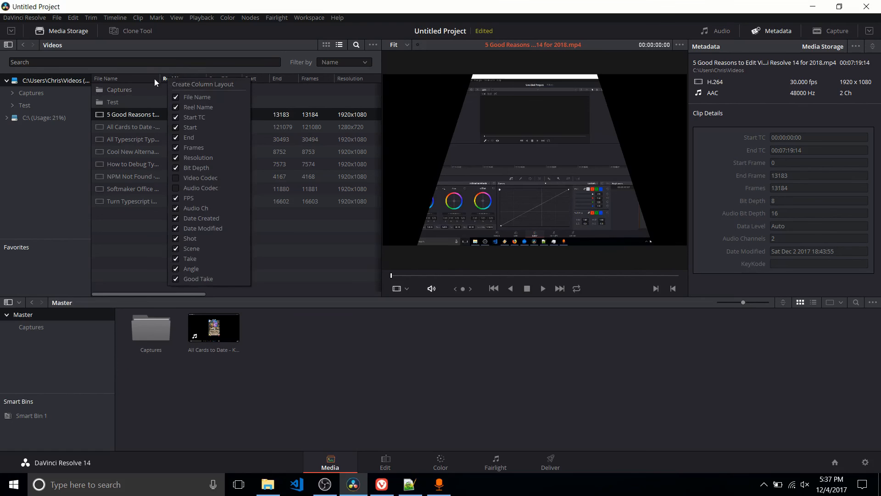
pyautogui.click(175, 178)
pyautogui.click(176, 187)
pyautogui.click(170, 293)
pyautogui.moveTo(170, 292); pyautogui.dragTo(240, 293)
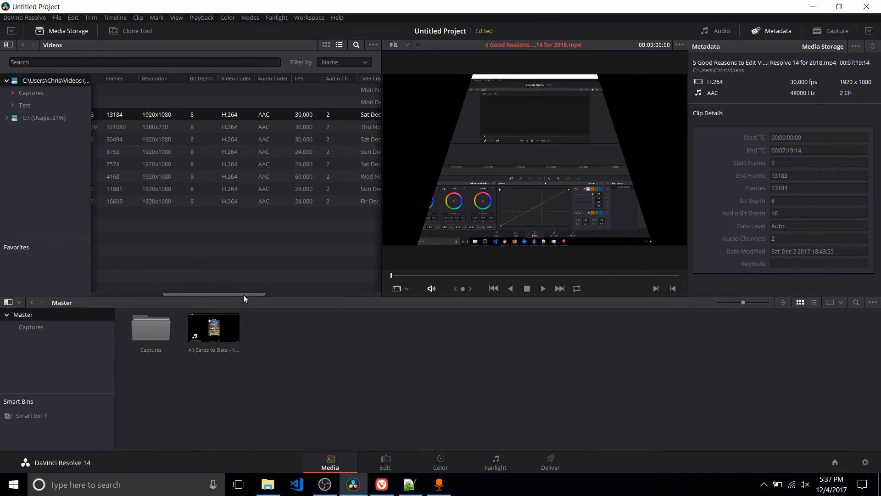
pyautogui.moveTo(243, 295); pyautogui.dragTo(213, 299)
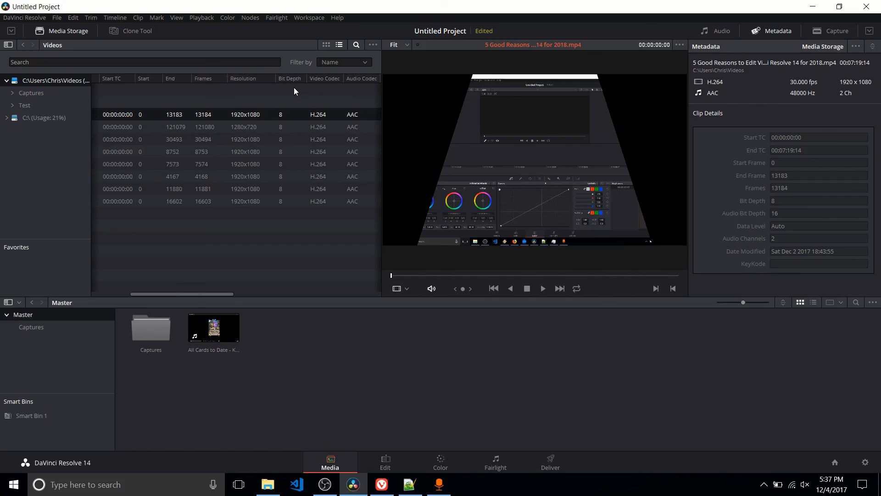
# Hide the Frames and Bit Depth columns in the media storage list
pyautogui.rightClick(218, 79)
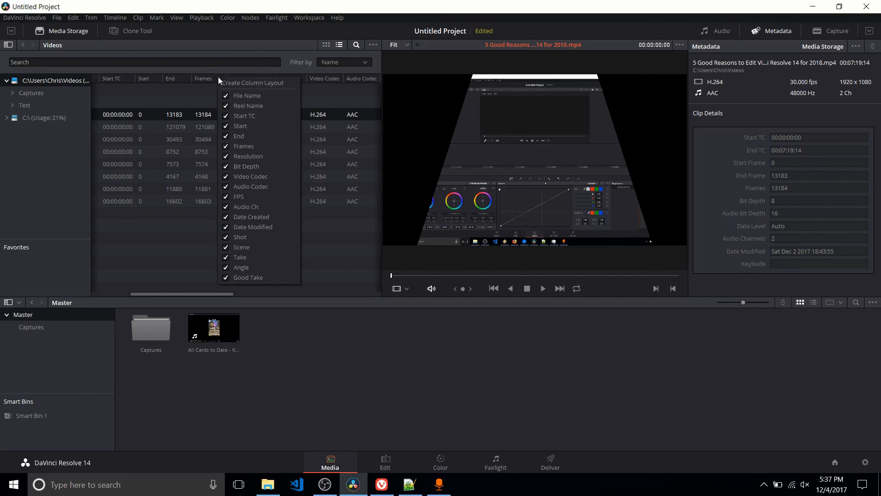
pyautogui.click(227, 146)
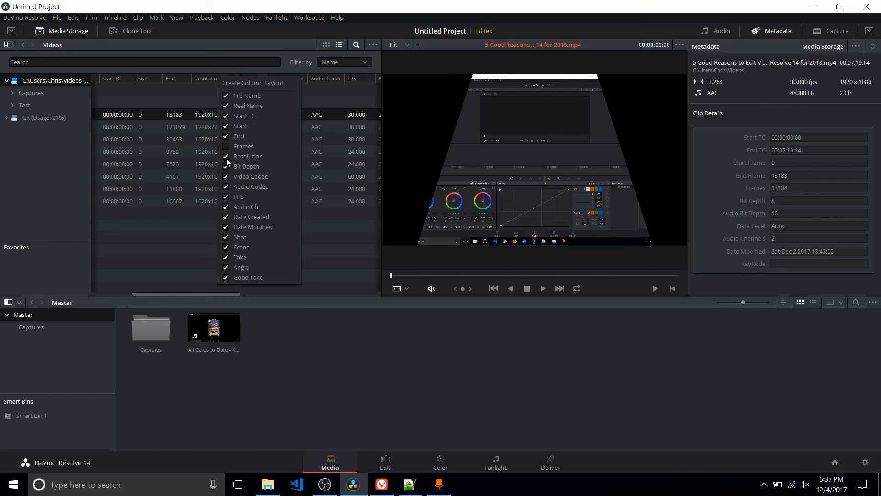
pyautogui.click(226, 164)
pyautogui.click(217, 282)
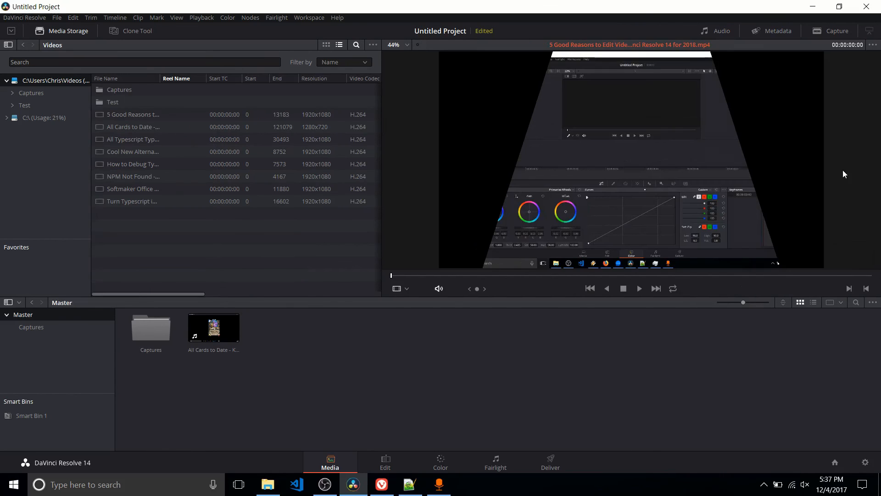
# Look at the Video Capture options and close them again
pyautogui.click(826, 31)
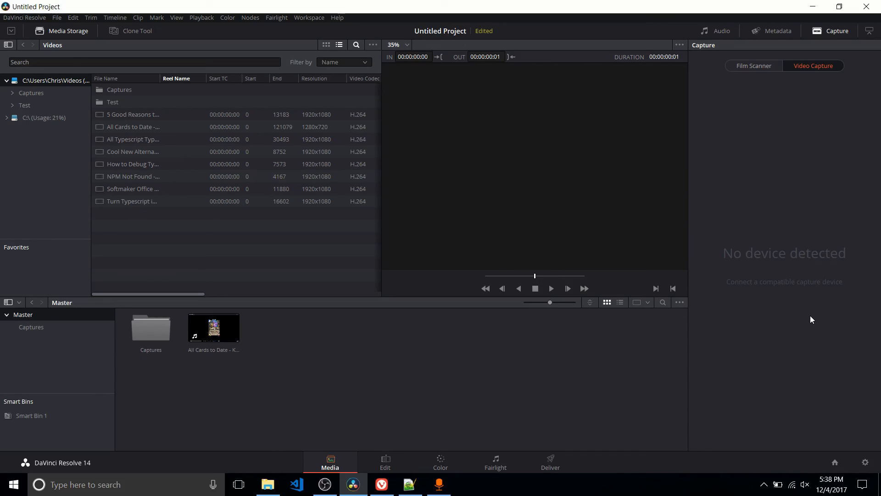
pyautogui.click(833, 29)
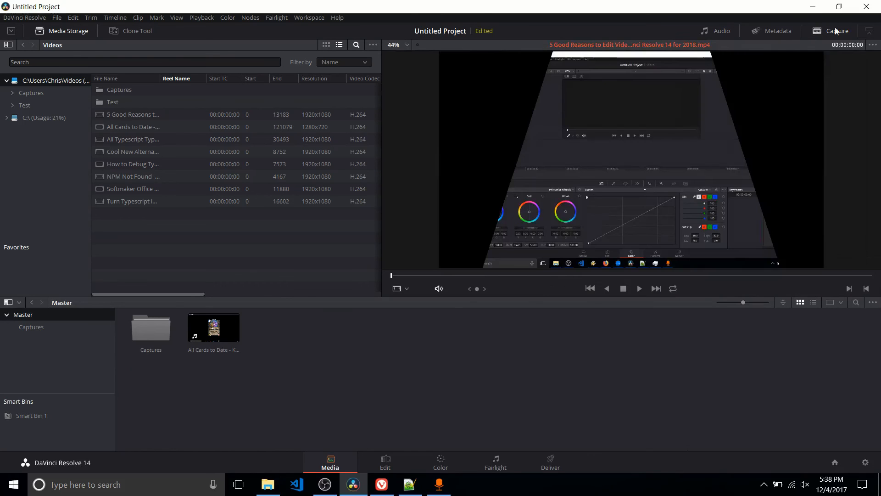
# Open the Clone Tool and remove the Test folder from the destinations of Job 1
pyautogui.click(139, 31)
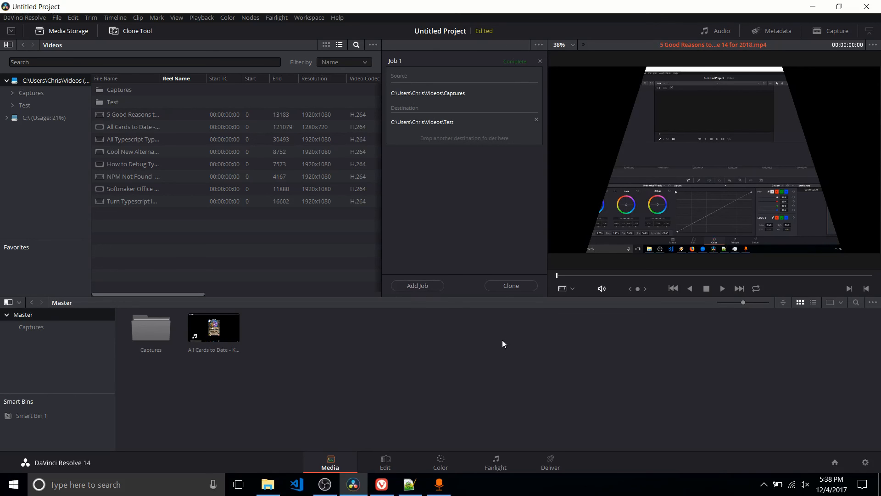
pyautogui.click(32, 94)
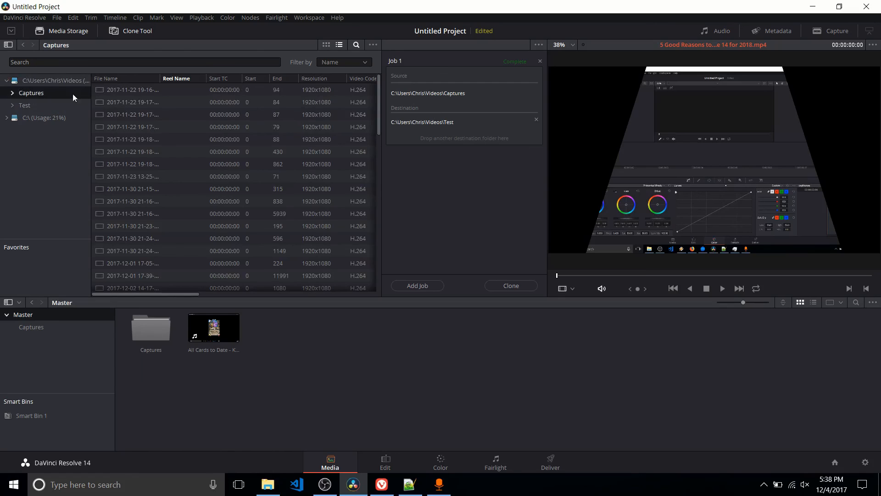
pyautogui.moveTo(22, 95)
pyautogui.mouseDown()
pyautogui.moveTo(466, 95)
pyautogui.moveTo(51, 108)
pyautogui.mouseUp()
pyautogui.click(536, 120)
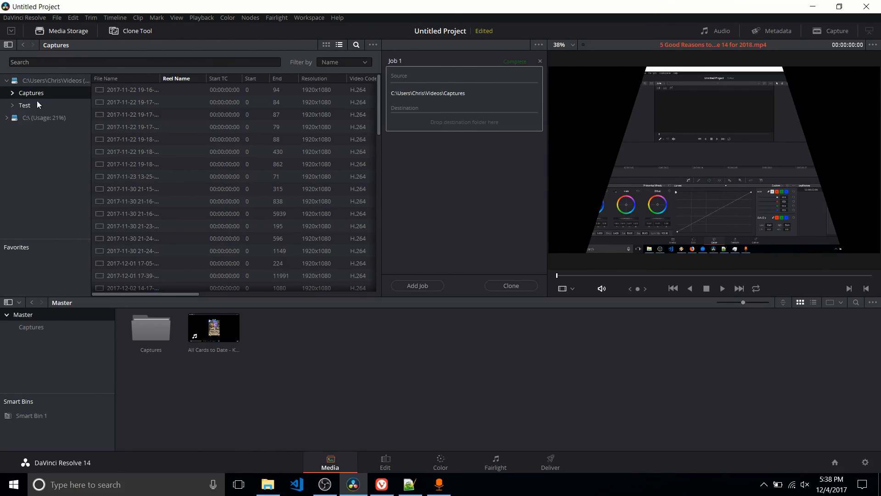
# Set the Captures folder as the source and the Test folder as the destination of clone Job 1
pyautogui.moveTo(30, 94); pyautogui.dragTo(441, 94)
pyautogui.moveTo(24, 105); pyautogui.dragTo(404, 106)
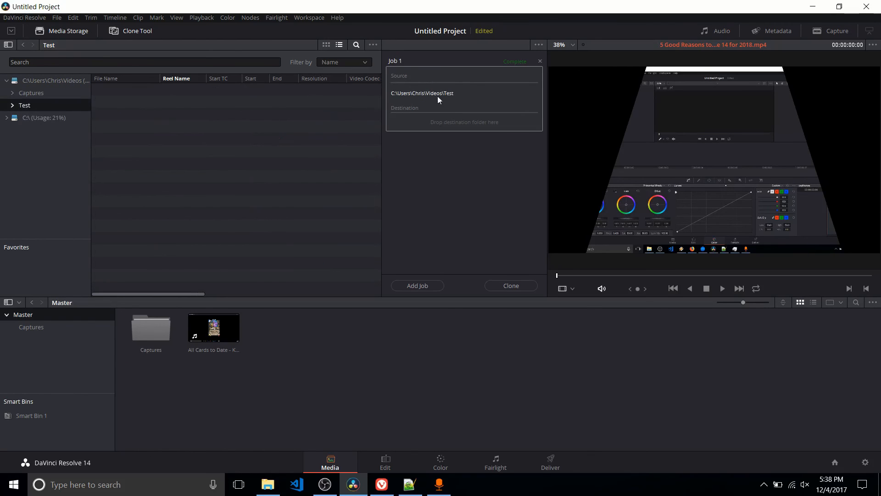
pyautogui.click(58, 96)
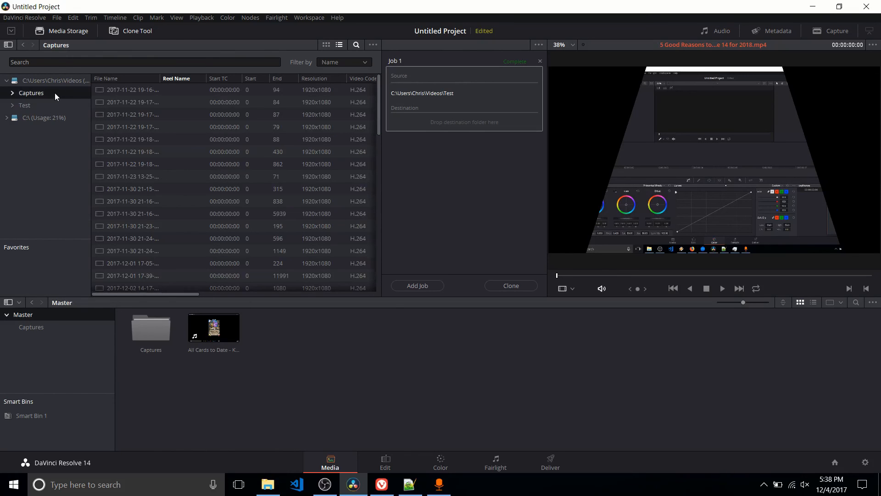
pyautogui.moveTo(2, 96); pyautogui.dragTo(438, 98)
pyautogui.click(27, 109)
pyautogui.moveTo(26, 109); pyautogui.dragTo(450, 123)
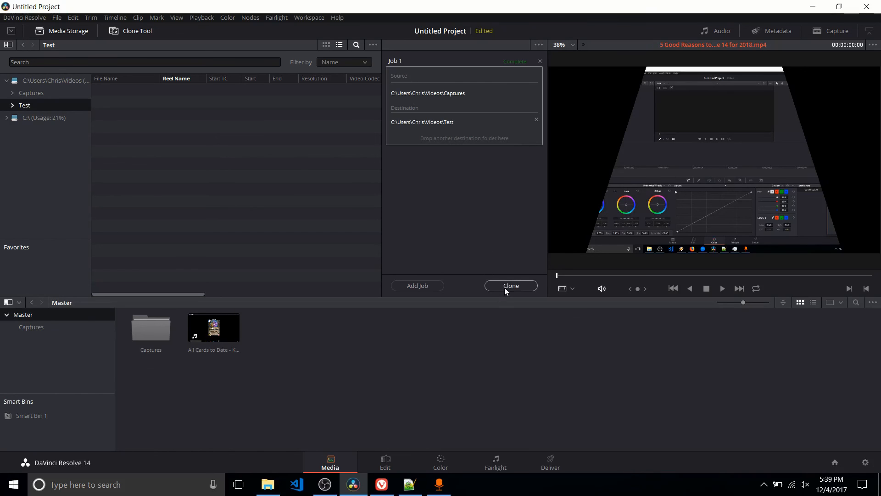
pyautogui.click(433, 286)
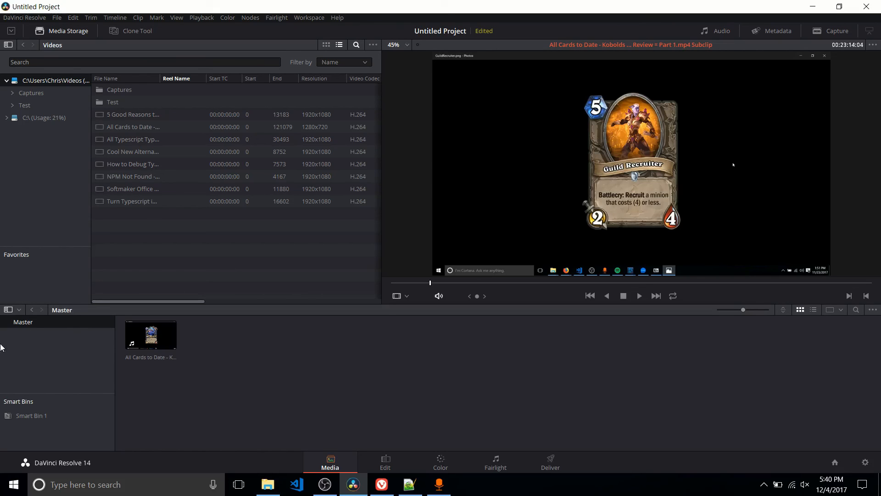
# Add a bin named Captures under Master in the media pool
pyautogui.rightClick(67, 342)
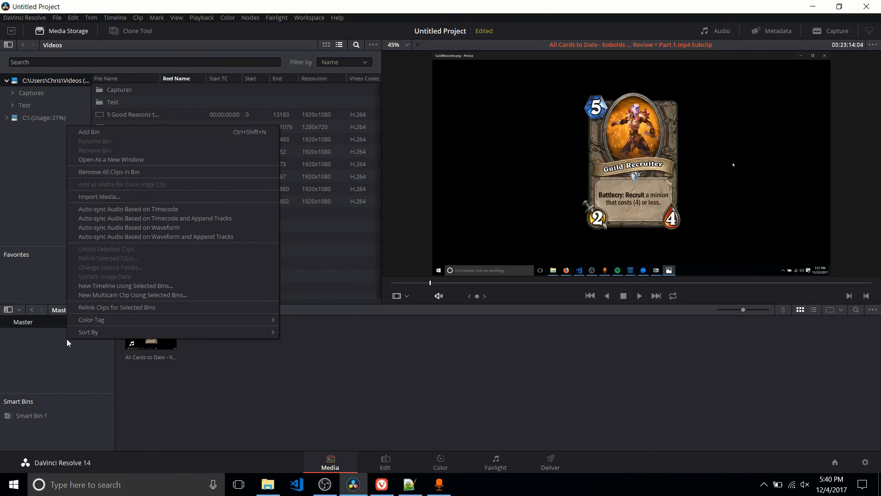
pyautogui.click(117, 132)
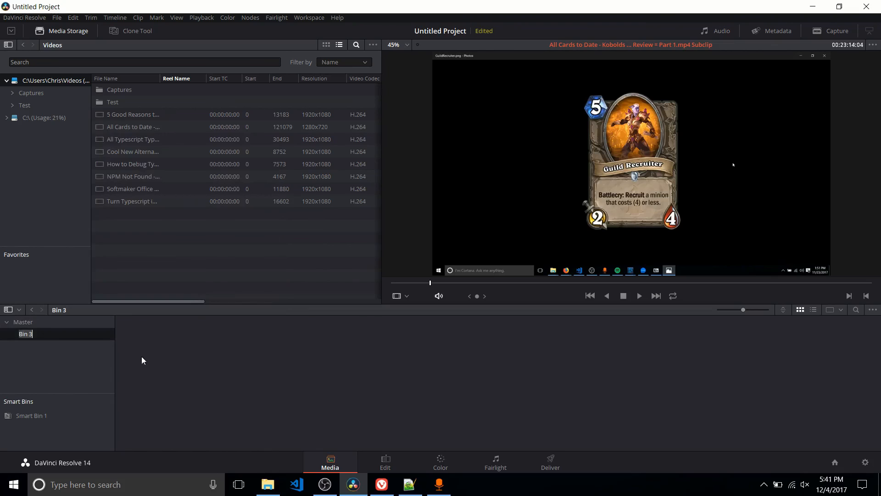
pyautogui.write('Captures')
pyautogui.press('Return')
# Open the Captures folder in media storage and look through its clips down to the most recent recordings
pyautogui.click(48, 92)
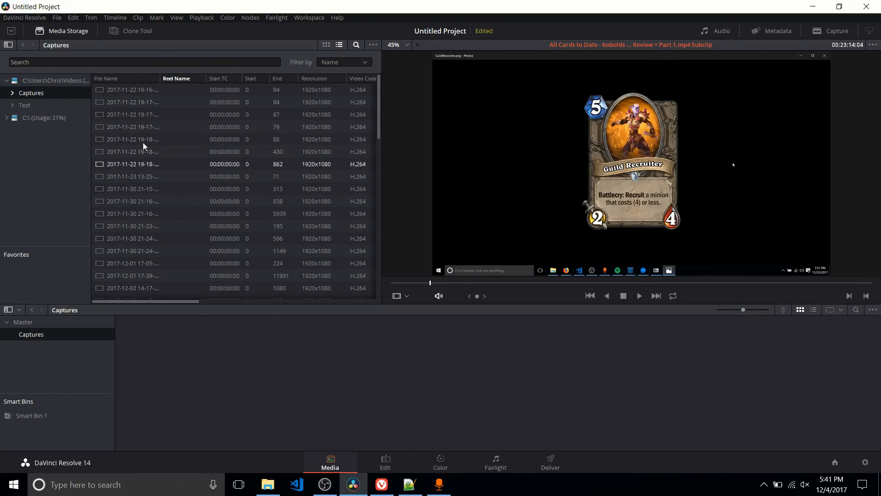
pyautogui.scroll(-5, 179, 289)
pyautogui.scroll(-6, 275, 207)
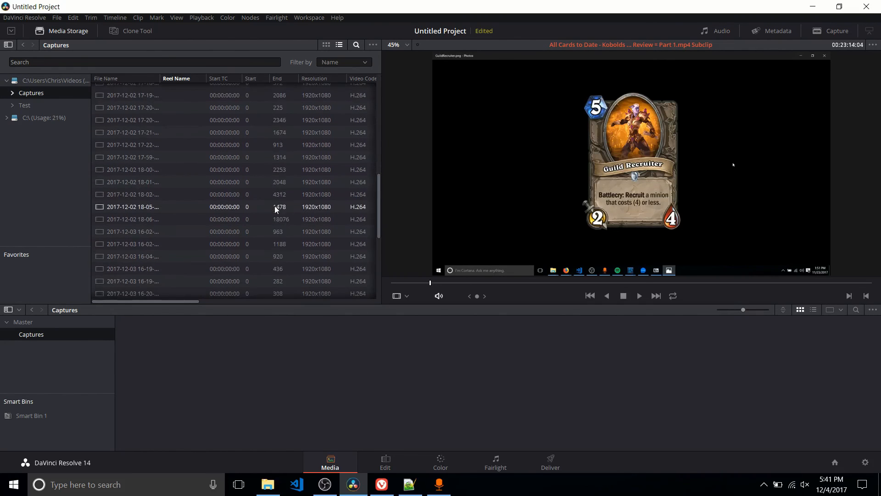
# Switch to File Explorer, select the last rows of videos in the Captures folder, and return to DaVinci Resolve
pyautogui.click(261, 493)
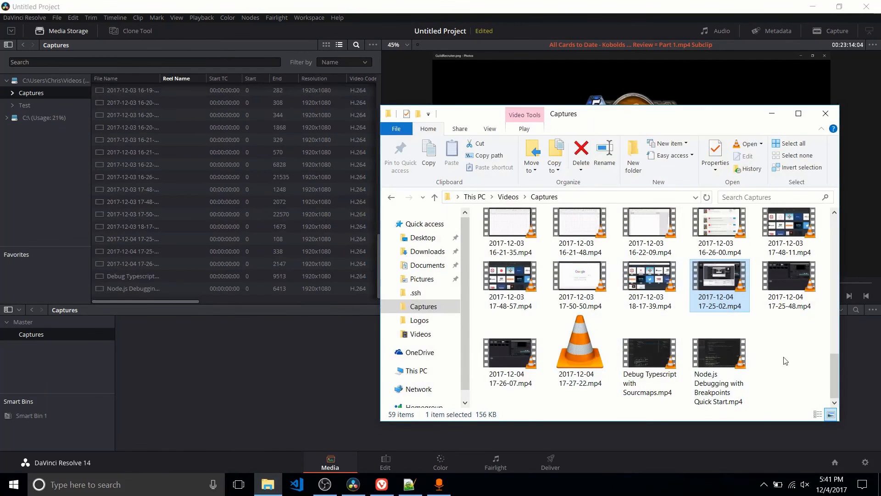
pyautogui.moveTo(785, 360); pyautogui.dragTo(476, 208)
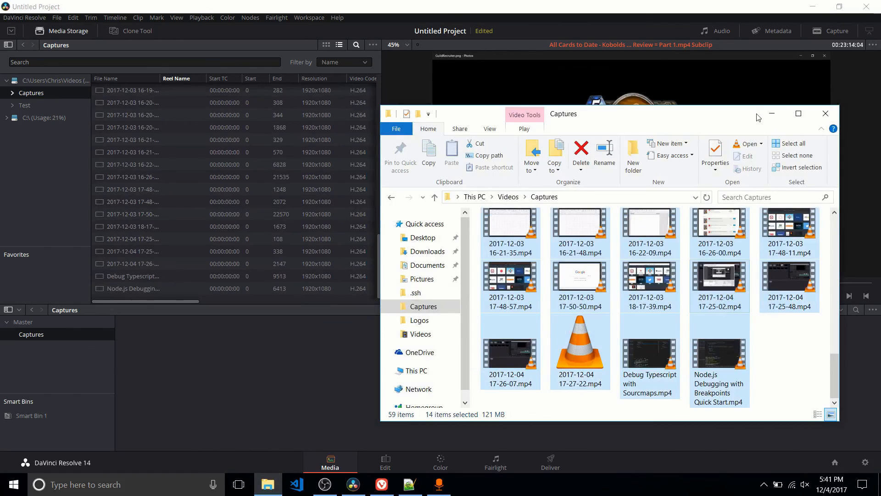
pyautogui.click(770, 113)
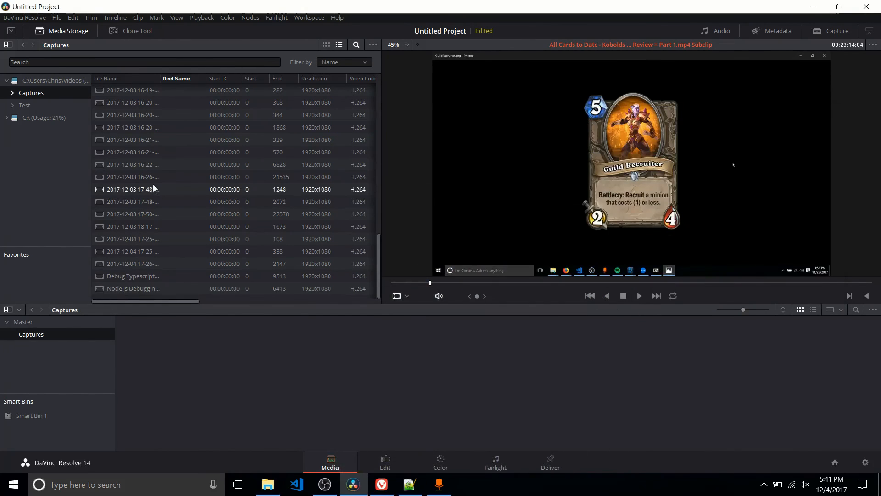
# Show the stored Captures clips as thumbnails and add all of them to the Captures bin in the media pool
pyautogui.click(329, 44)
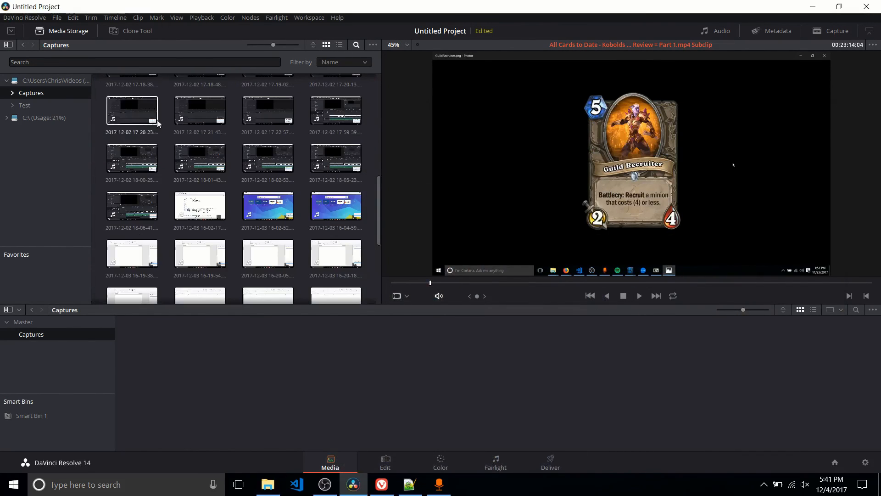
pyautogui.scroll(10, 370, 97)
pyautogui.moveTo(370, 97); pyautogui.dragTo(112, 447)
pyautogui.moveTo(151, 216); pyautogui.dragTo(204, 325)
# Enlarge the media pool area so that nearly all rows of clip thumbnails fit below the viewer
pyautogui.moveTo(306, 304); pyautogui.dragTo(306, 171)
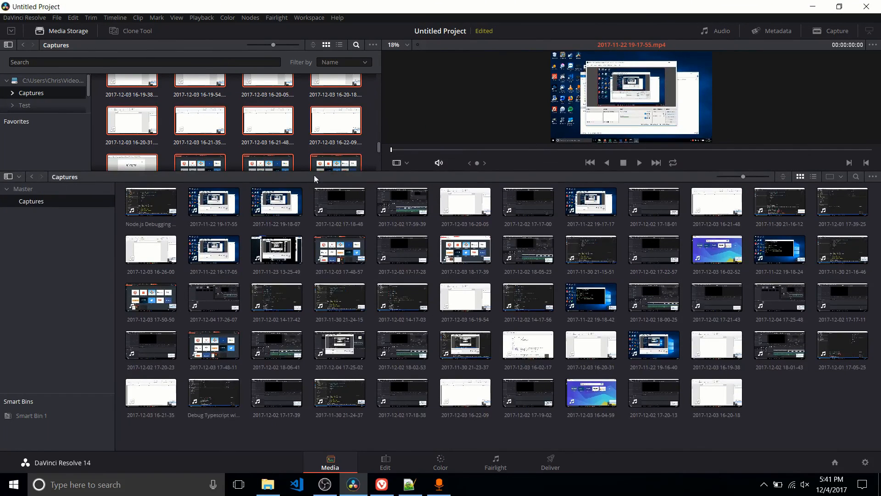
pyautogui.moveTo(319, 171); pyautogui.dragTo(303, 257)
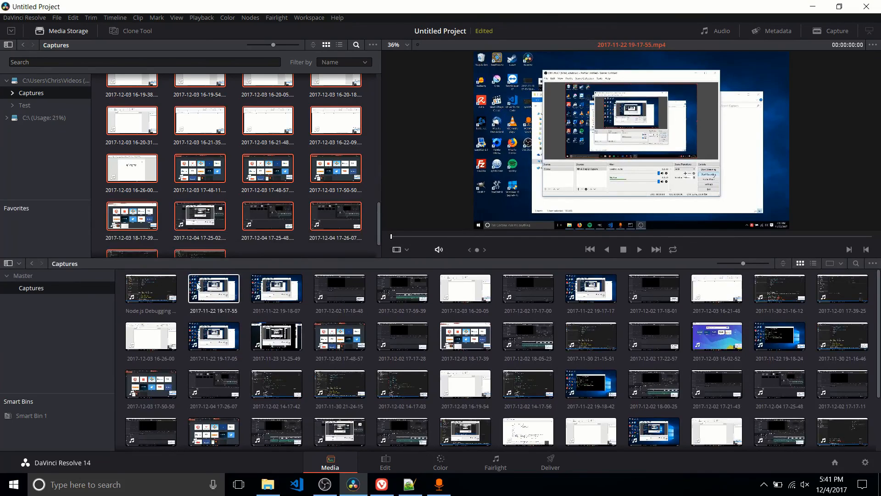
pyautogui.moveTo(225, 259); pyautogui.dragTo(234, 210)
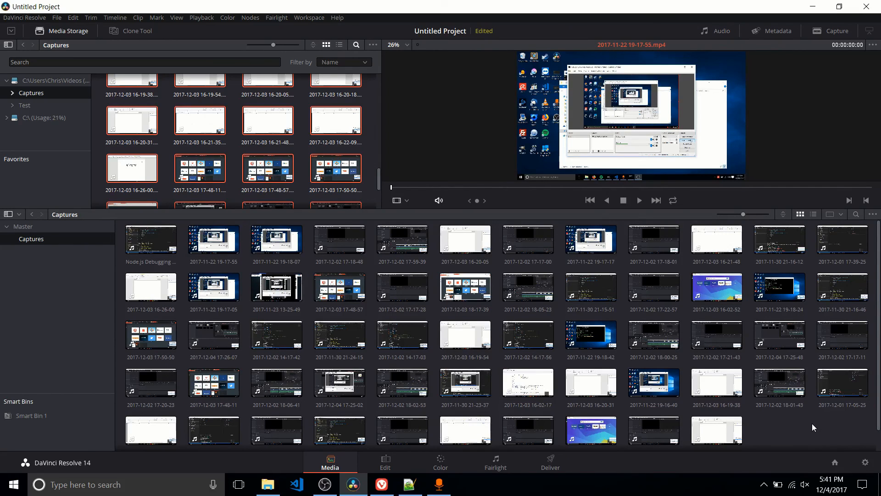
# Add a bin named Folder 2 under Master in the media pool
pyautogui.rightClick(38, 266)
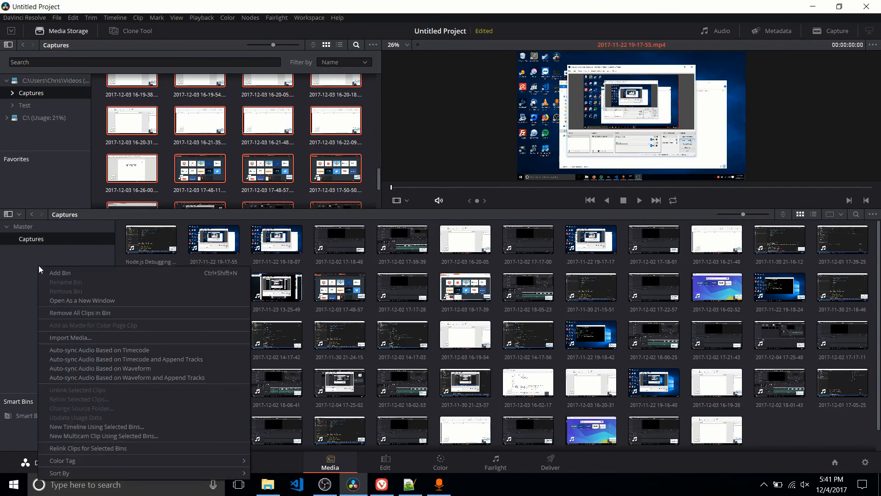
pyautogui.click(56, 273)
pyautogui.press('Return')
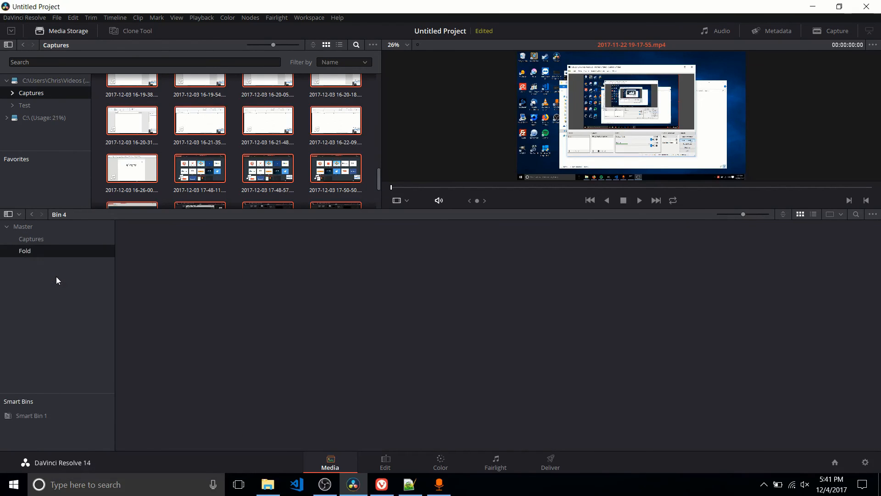
pyautogui.click(60, 239)
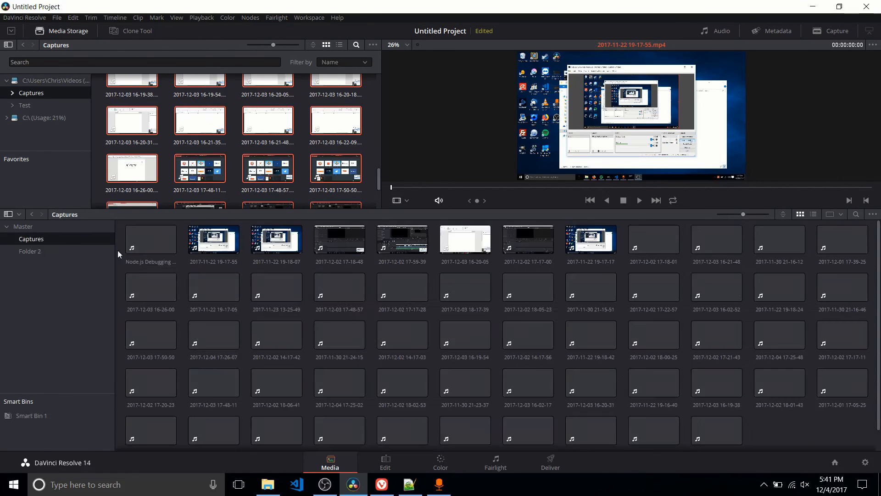
pyautogui.click(370, 329)
pyautogui.keyDown('shift'); pyautogui.click(457, 332); pyautogui.keyUp('shift')
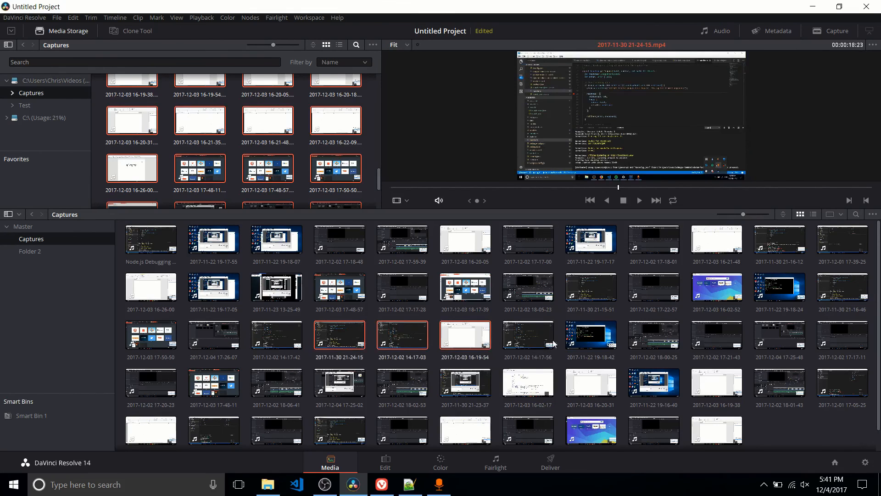
pyautogui.keyDown('shift'); pyautogui.click(528, 335); pyautogui.keyUp('shift')
pyautogui.moveTo(462, 333); pyautogui.dragTo(90, 250)
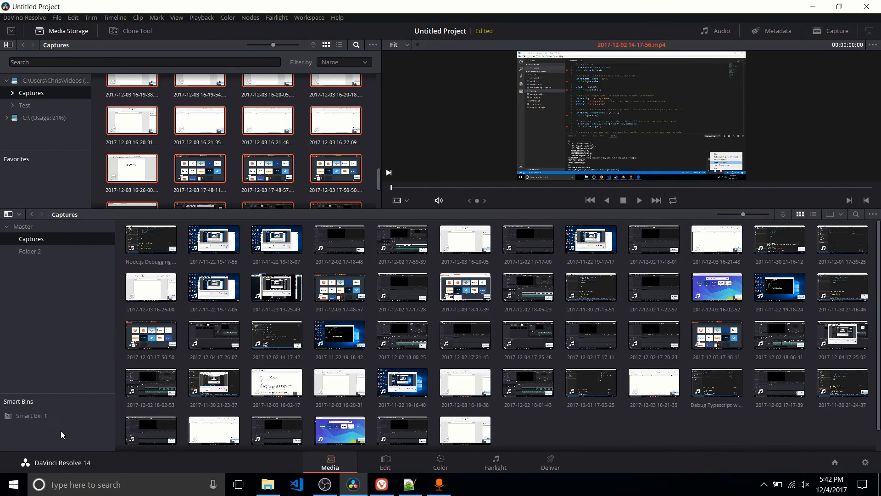
# Enlarge the Smart Bins list, display Smart Bin 1's clips and look through the available smart bin commands
pyautogui.moveTo(58, 393); pyautogui.dragTo(73, 365)
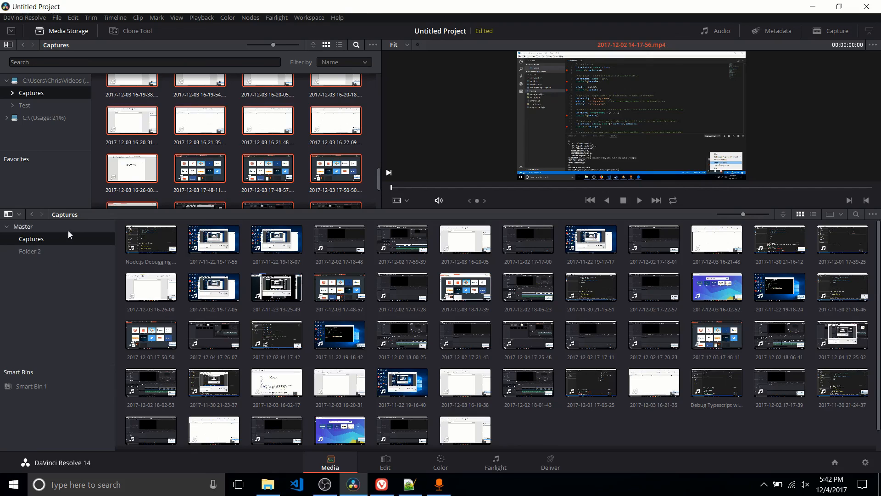
pyautogui.click(42, 389)
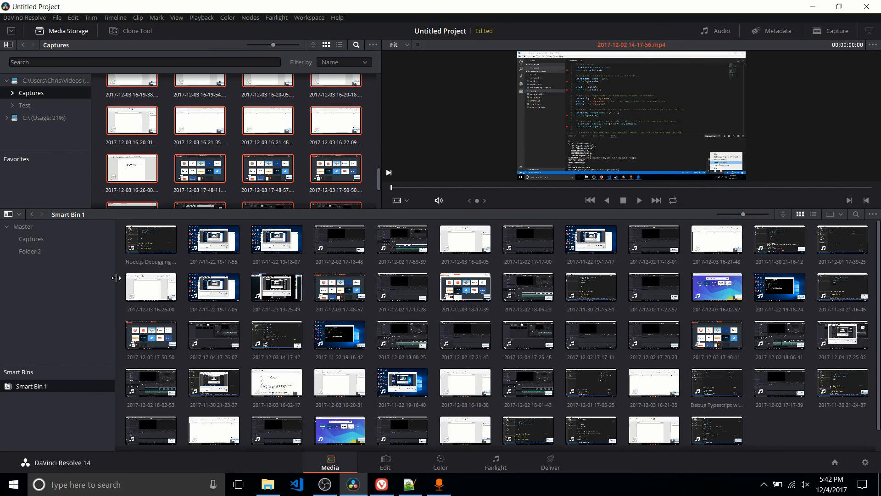
pyautogui.rightClick(56, 387)
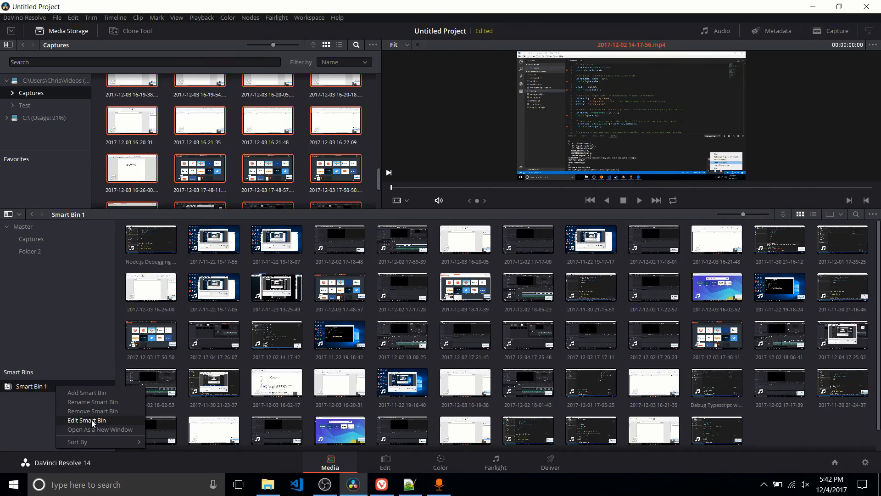
pyautogui.click(40, 405)
pyautogui.rightClick(53, 417)
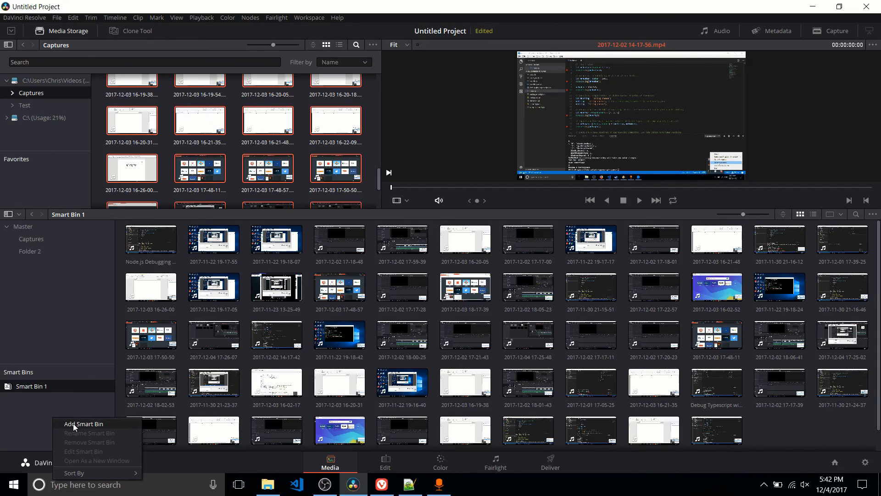
pyautogui.rightClick(58, 388)
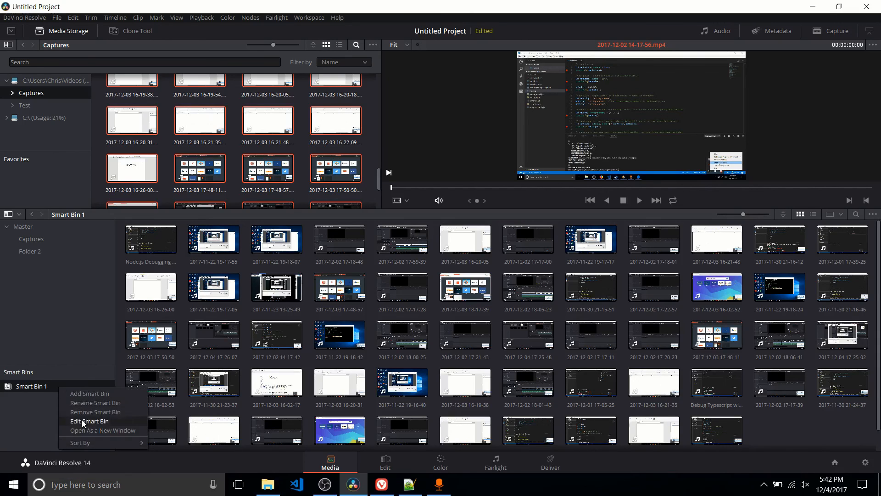
pyautogui.click(45, 385)
pyautogui.press('Return')
# Open Smart Bin 1 for editing and examine its rule that matches clips by file path
pyautogui.rightClick(64, 387)
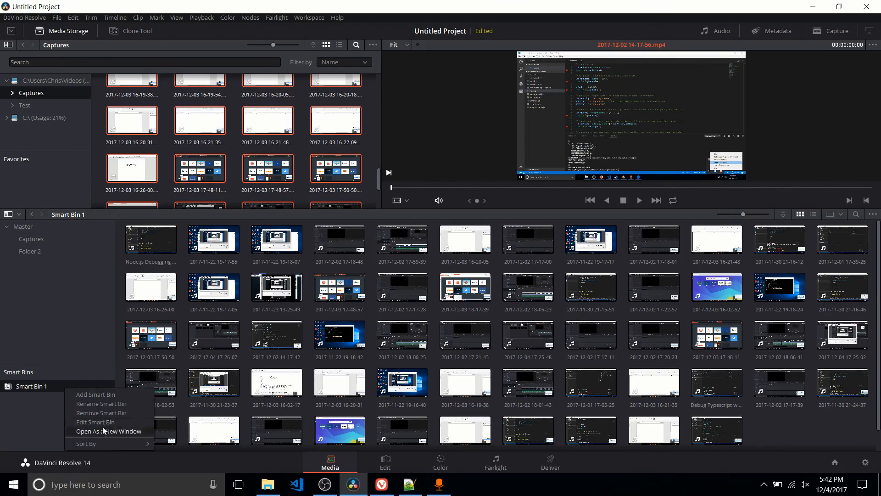
pyautogui.click(101, 420)
pyautogui.moveTo(376, 186); pyautogui.dragTo(349, 207)
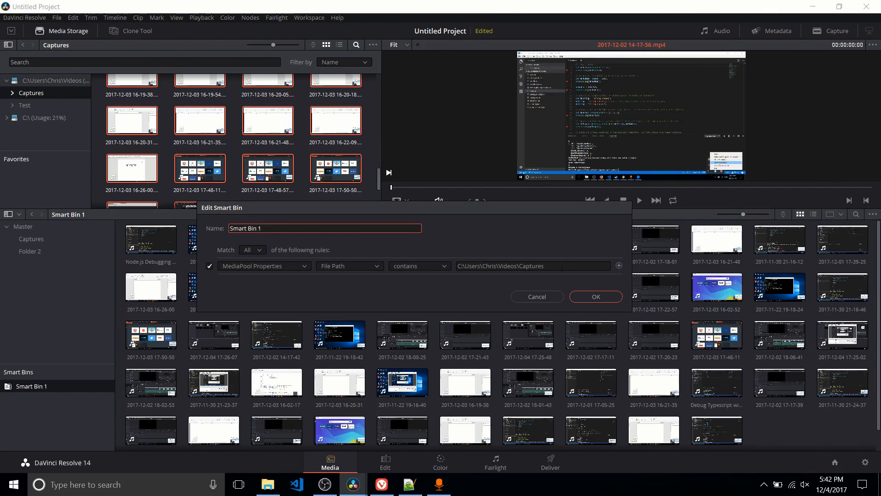
pyautogui.click(505, 266)
pyautogui.click(566, 266)
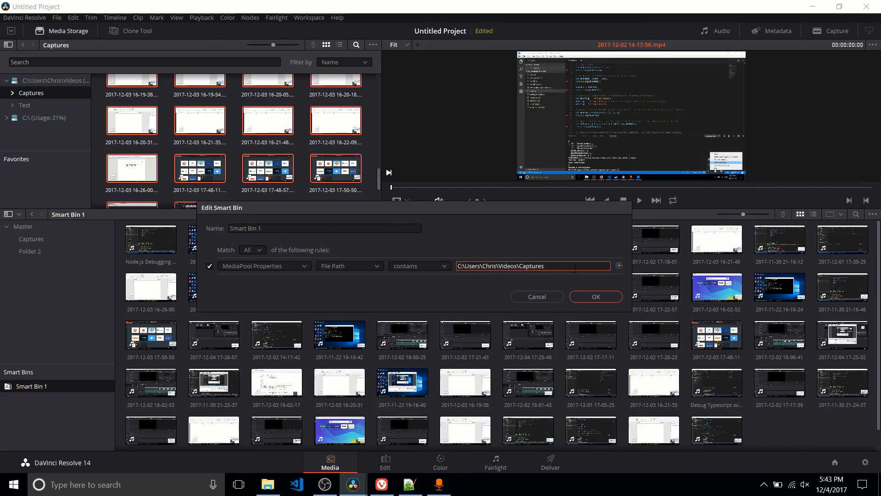
pyautogui.tripleClick(494, 266)
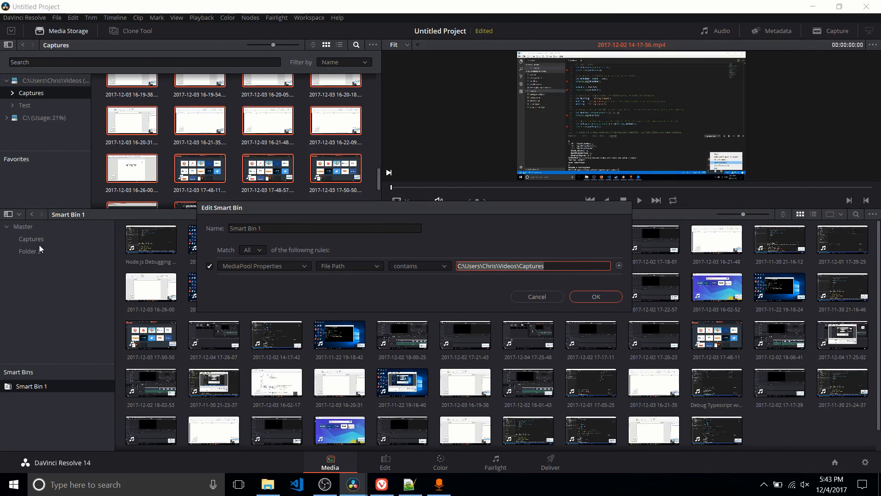
pyautogui.moveTo(562, 266); pyautogui.dragTo(458, 269)
pyautogui.click(489, 266)
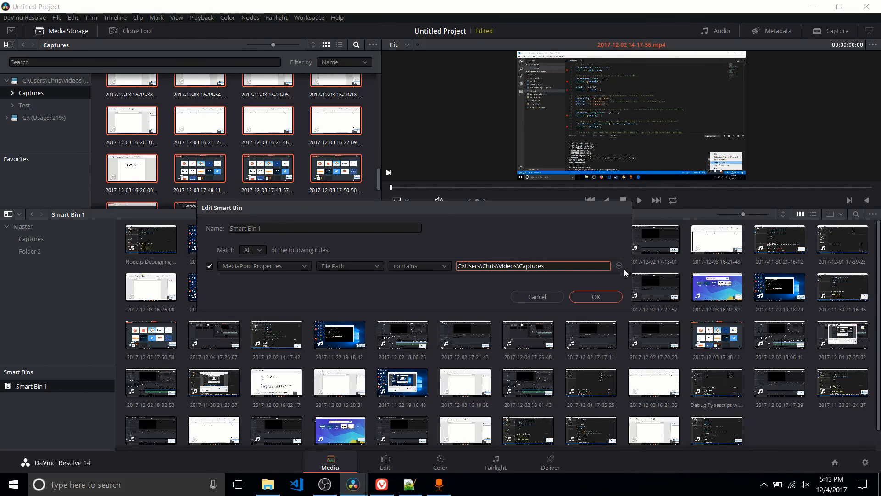
pyautogui.moveTo(595, 212); pyautogui.dragTo(601, 166)
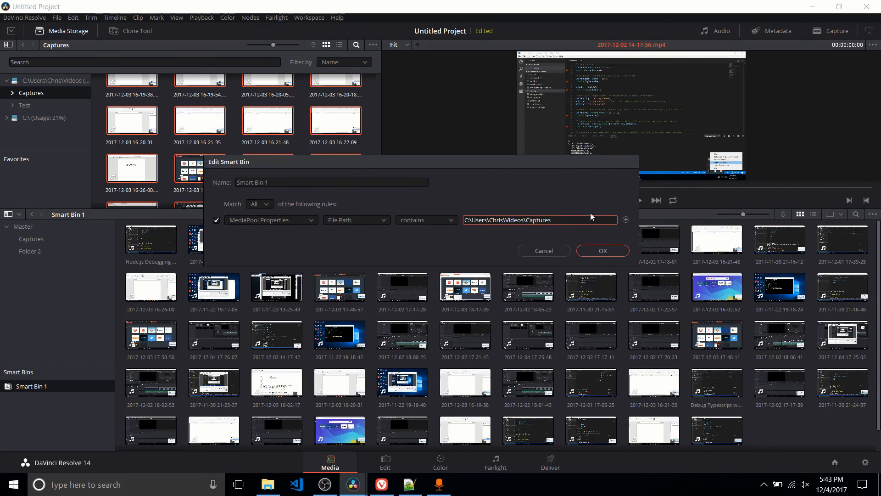
# Add a second MediaPool Properties rule to Smart Bin 1 that filters by Duration TC
pyautogui.click(626, 220)
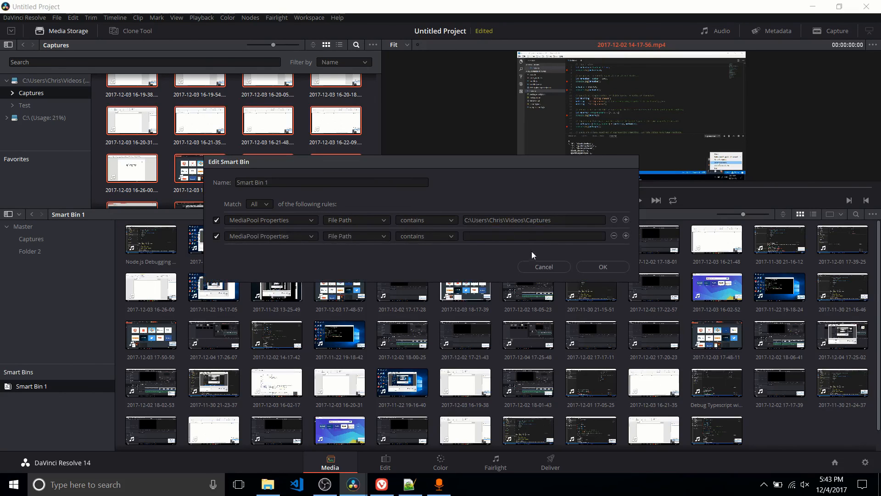
pyautogui.click(344, 237)
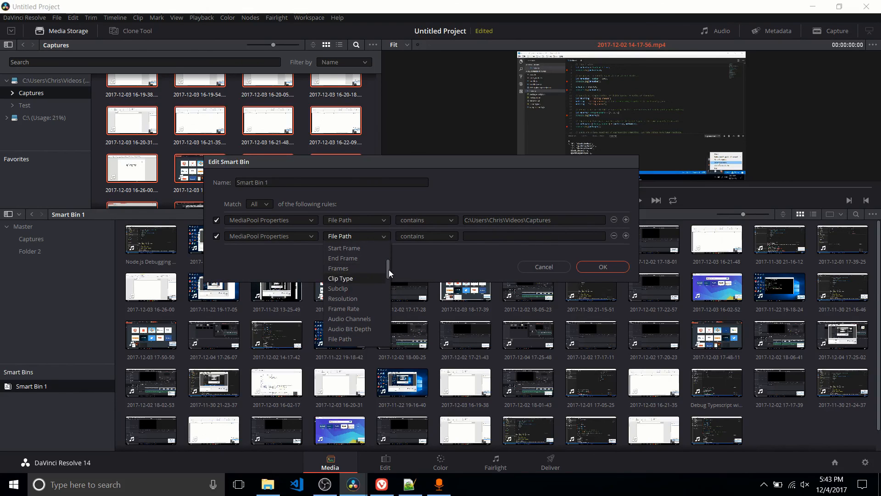
pyautogui.moveTo(388, 271); pyautogui.dragTo(384, 247)
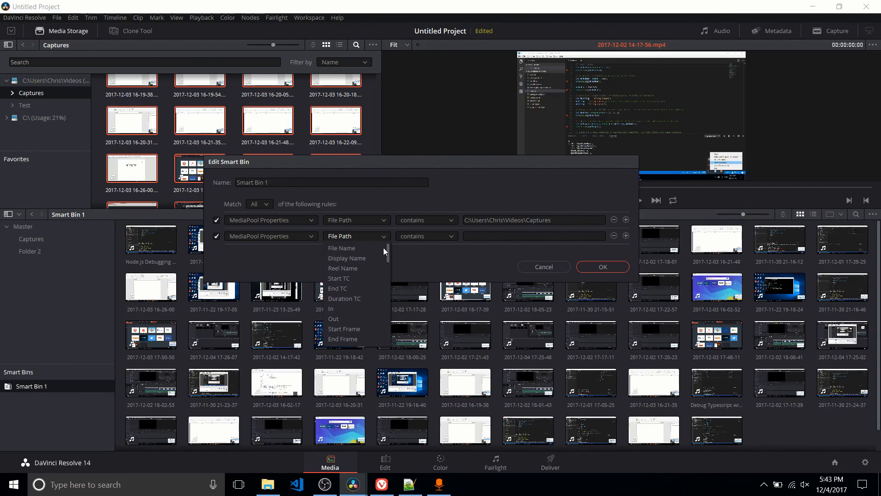
pyautogui.scroll(-1, 370, 253)
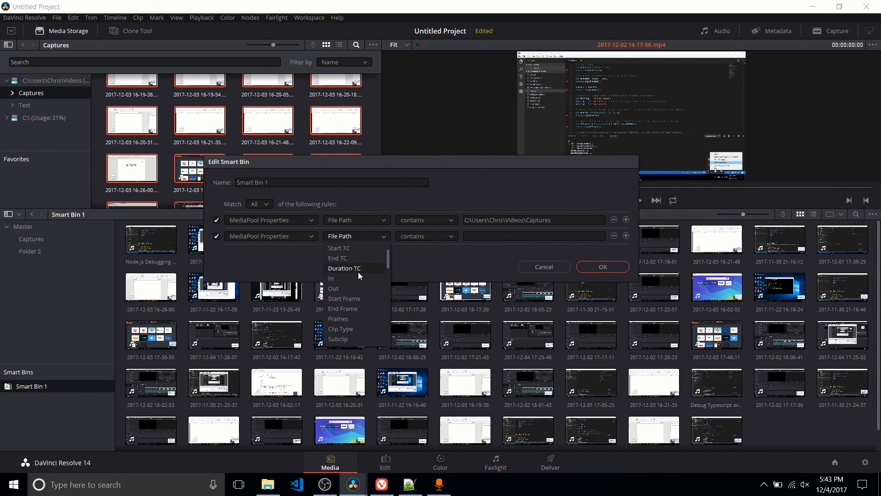
pyautogui.click(363, 271)
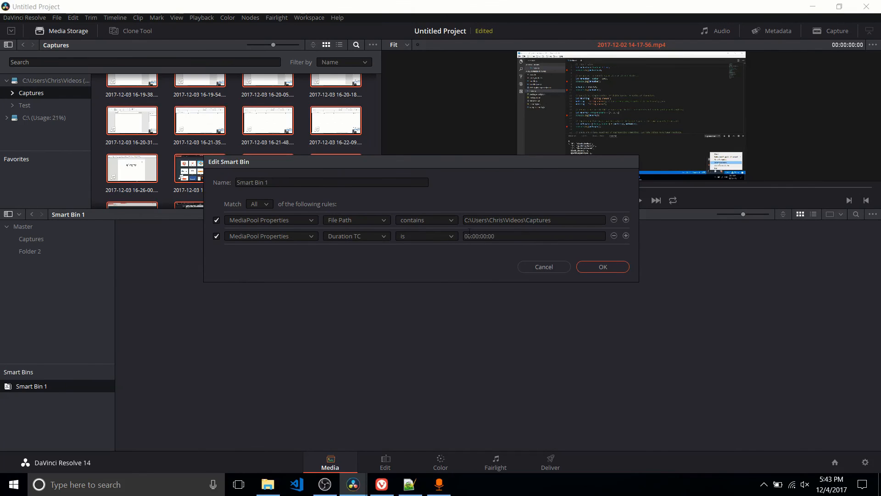
# Set the Duration TC rule to is greater than 00:10:00:00 and save Smart Bin 1
pyautogui.click(429, 236)
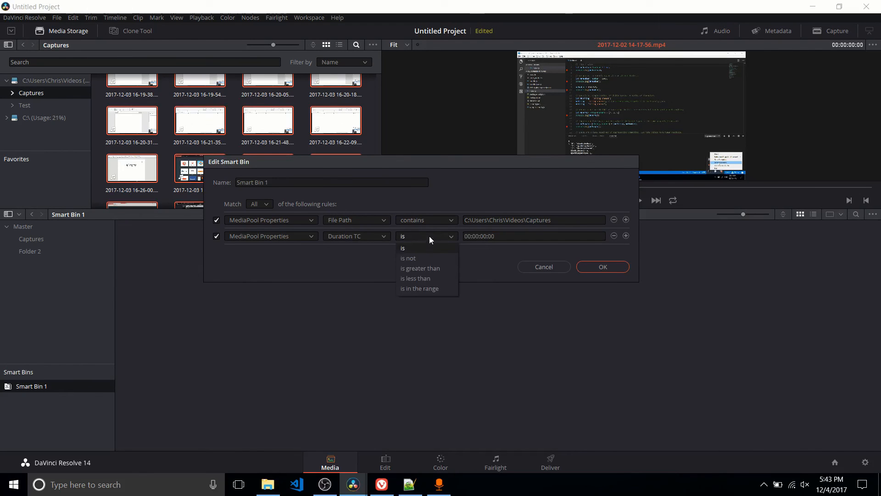
pyautogui.click(431, 266)
pyautogui.click(477, 236)
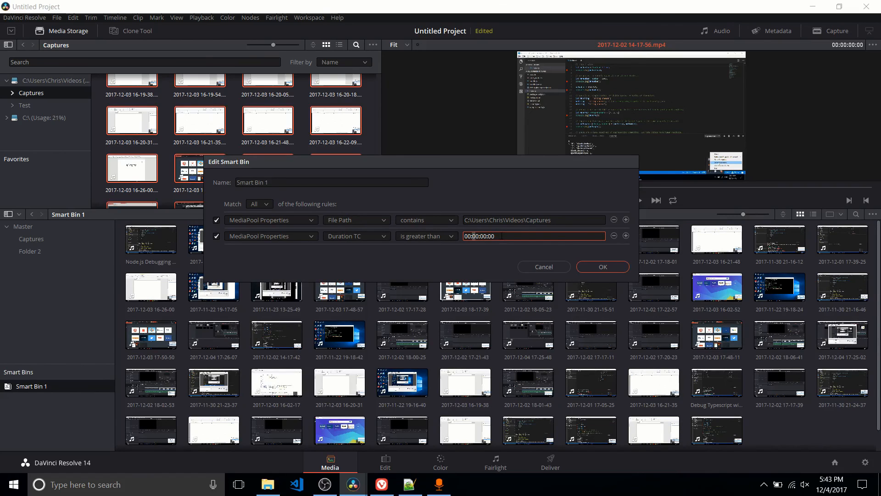
pyautogui.write('1')
pyautogui.moveTo(513, 191); pyautogui.dragTo(517, 101)
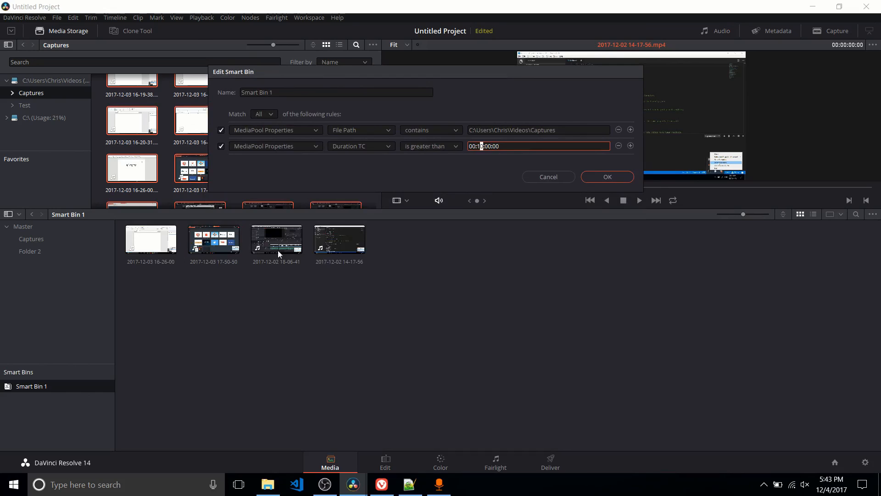
pyautogui.click(606, 178)
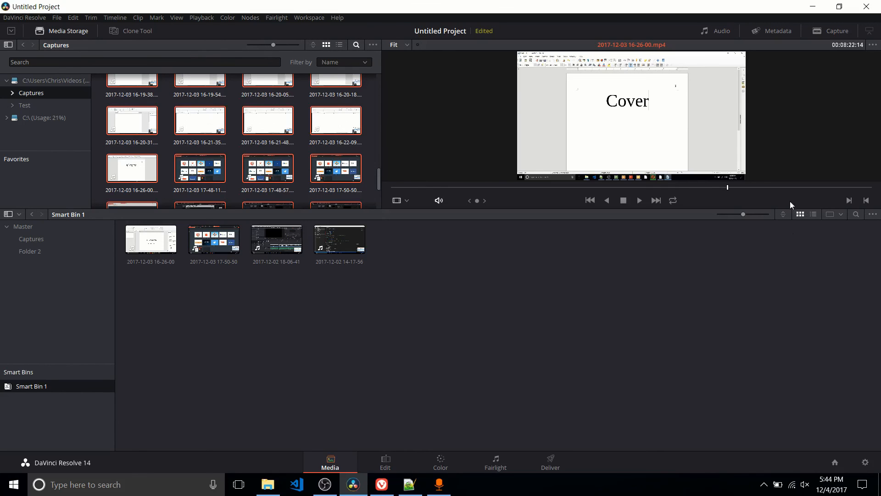
# Show Smart Bin 1's clips as a list, reduce the media pool's height, and widen the Duration and File Path columns
pyautogui.click(814, 214)
pyautogui.moveTo(718, 208); pyautogui.dragTo(725, 250)
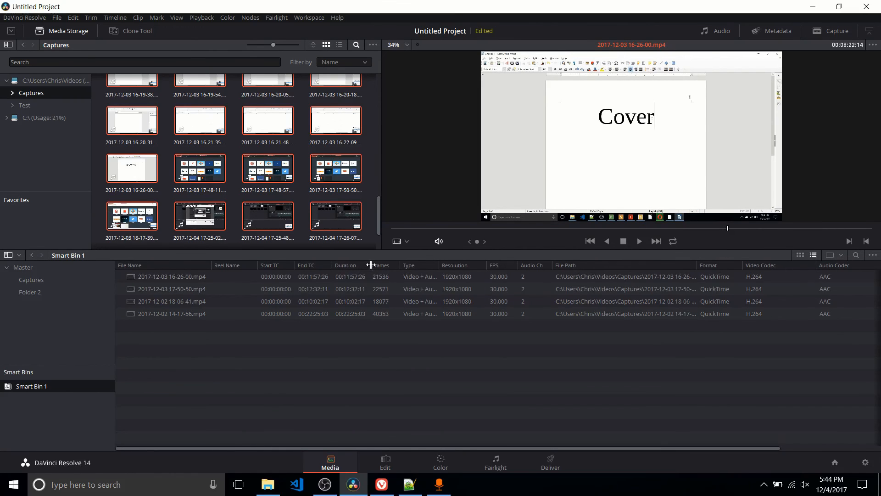
pyautogui.moveTo(370, 266); pyautogui.dragTo(382, 267)
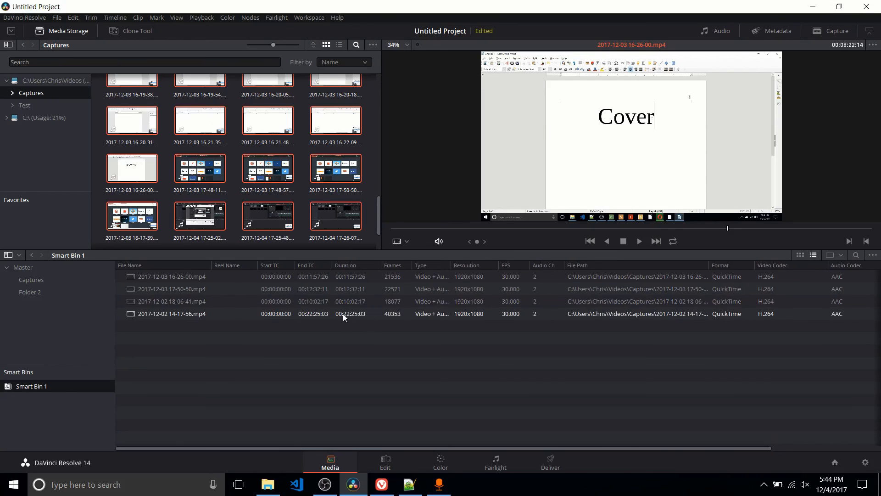
pyautogui.moveTo(709, 266); pyautogui.dragTo(821, 265)
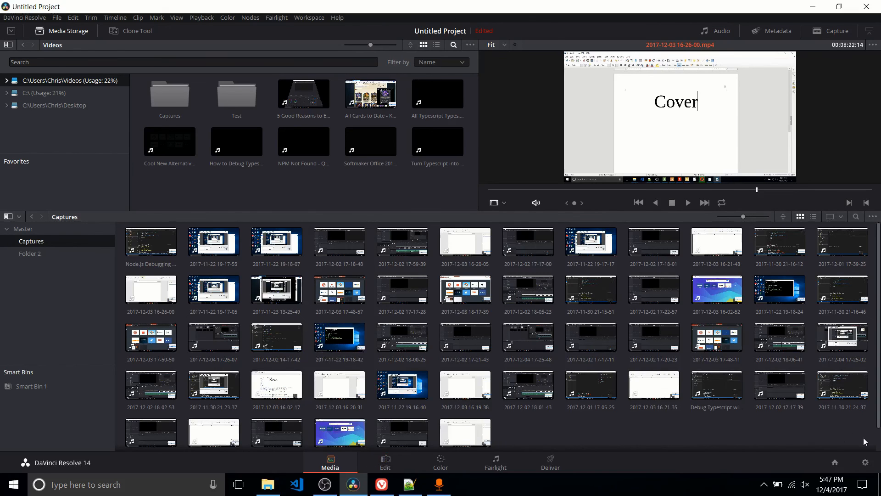
# Delete all clips below the first row of thumbnails from the Captures bin in the media pool
pyautogui.moveTo(864, 437); pyautogui.dragTo(140, 290)
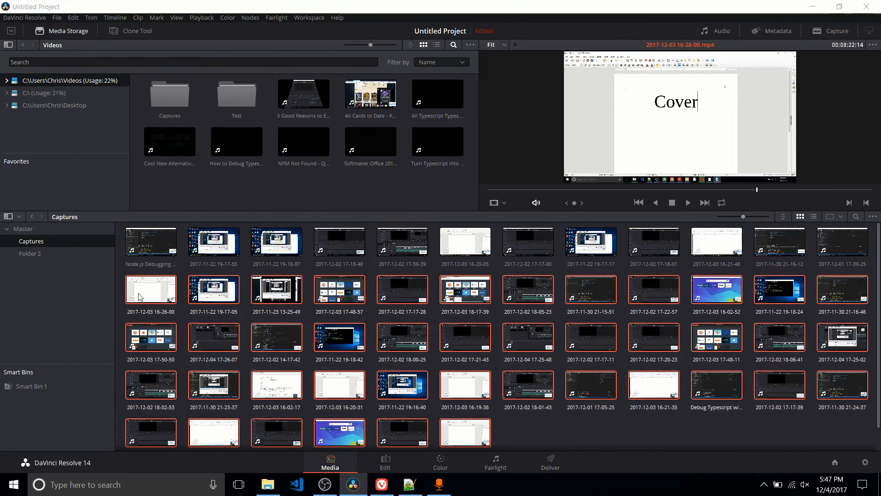
pyautogui.press('Delete')
pyautogui.click(546, 280)
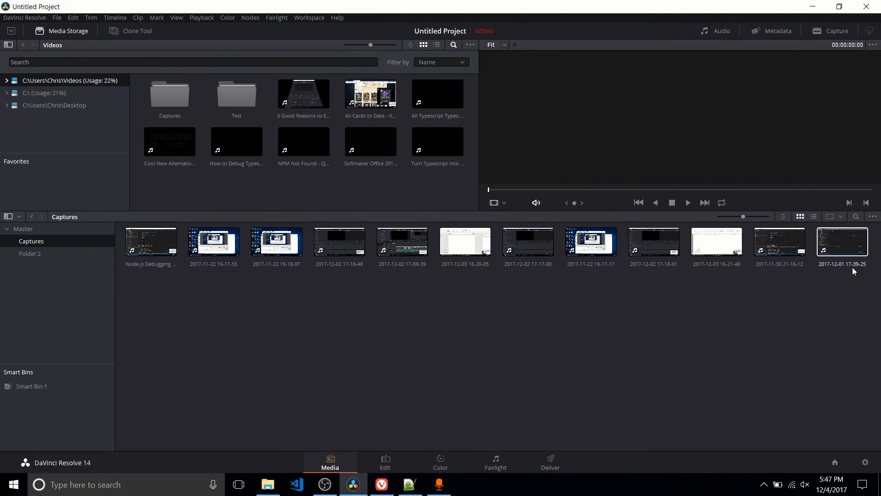
# Switch to the Edit page and enlarge the media pool and viewer area above the timeline
pyautogui.click(385, 462)
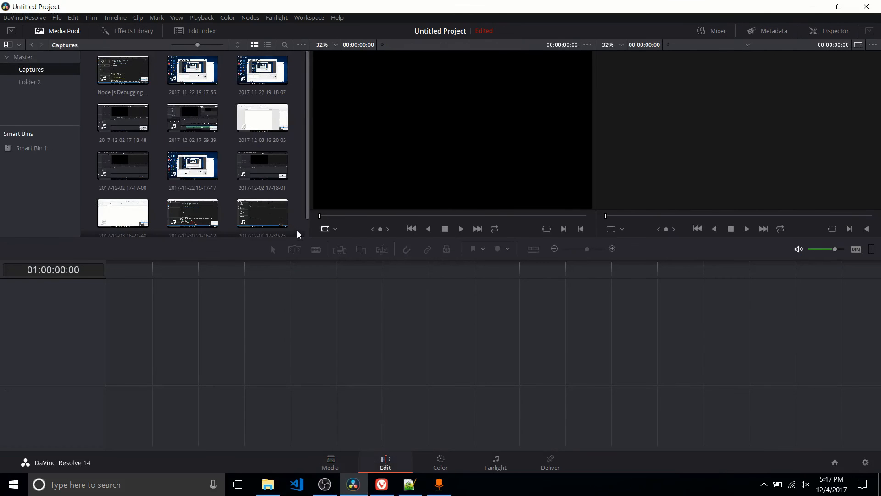
pyautogui.moveTo(303, 237); pyautogui.dragTo(306, 297)
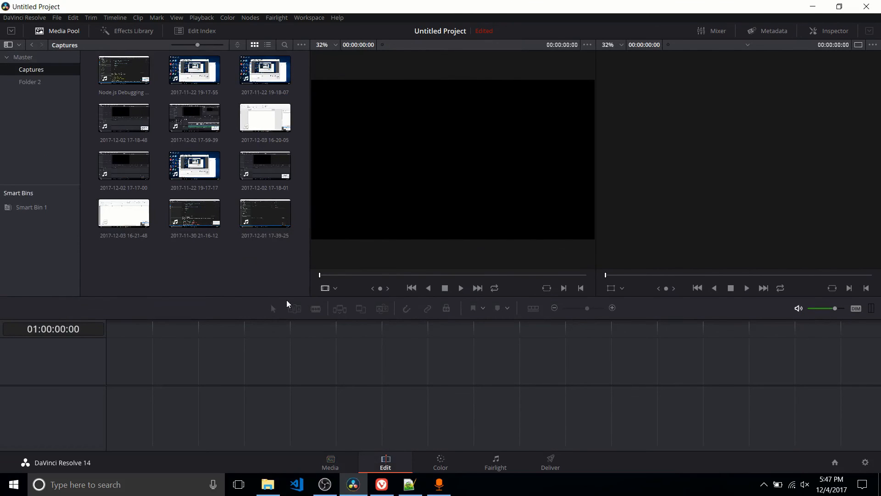